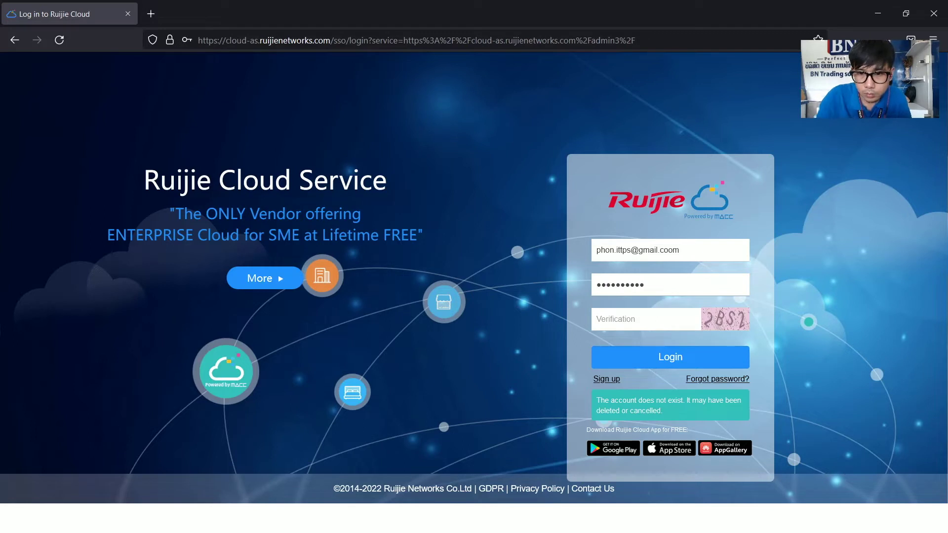
- Enter the captcha verification code and submit the login
click(659, 324)
text(2BB)
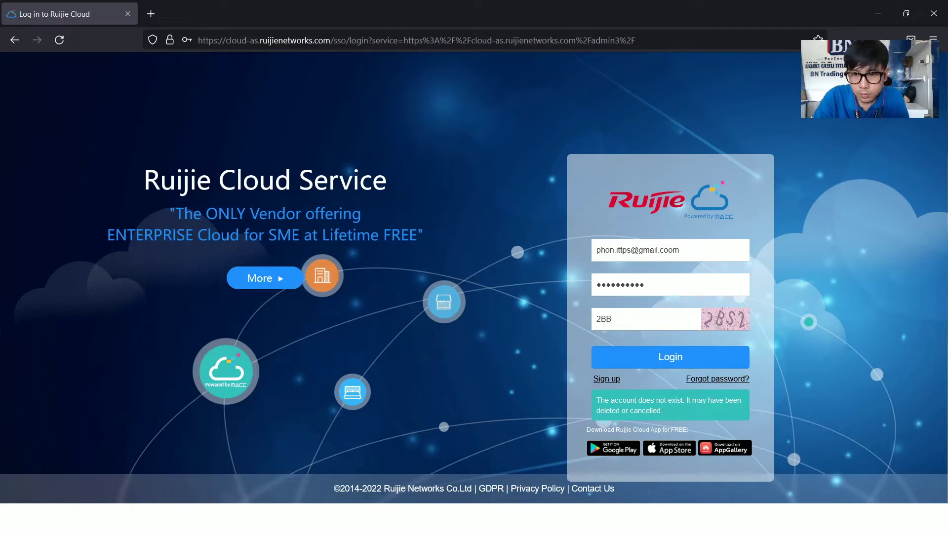
text(S2)
key(Return)
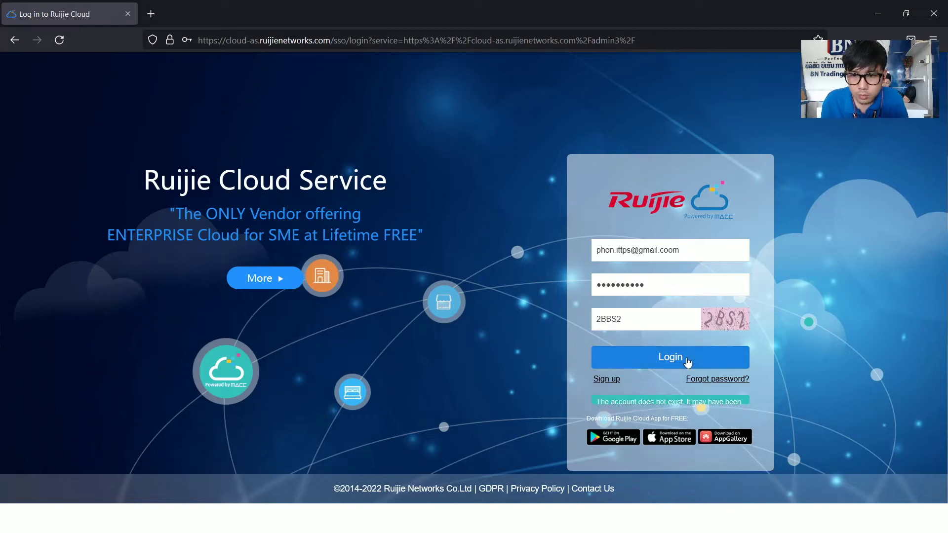
- Re-enter the account password and replace the verification code, then retry the login
click(658, 283)
click(701, 284)
text(•••)
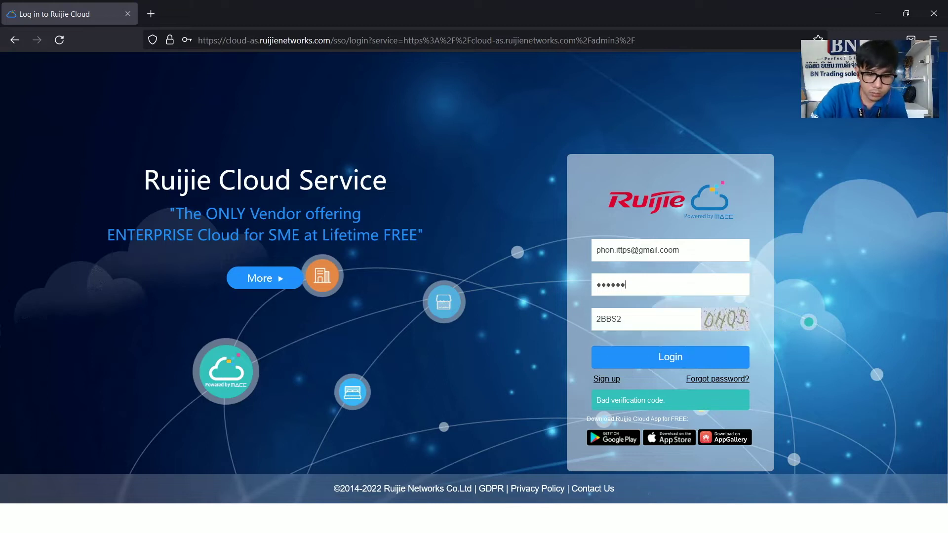
drag(662, 326, 569, 316)
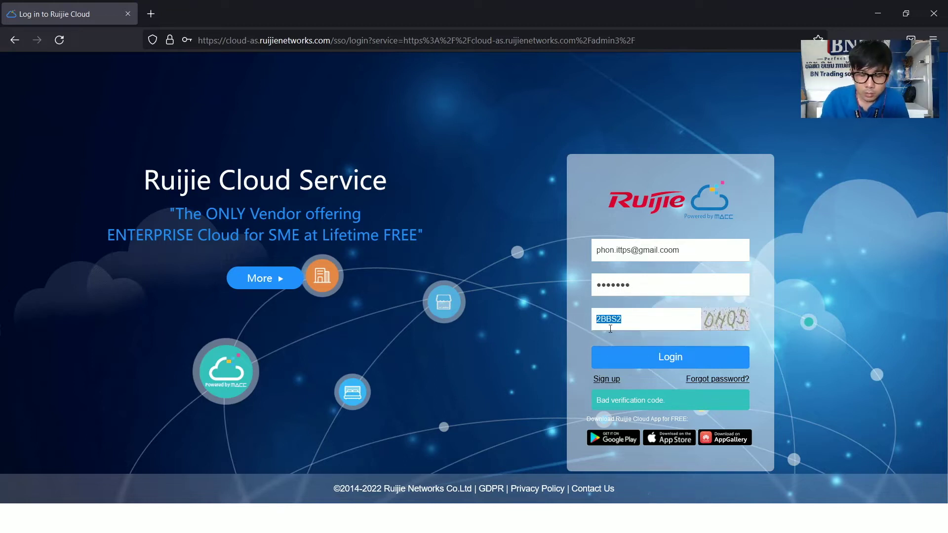
text(DH)
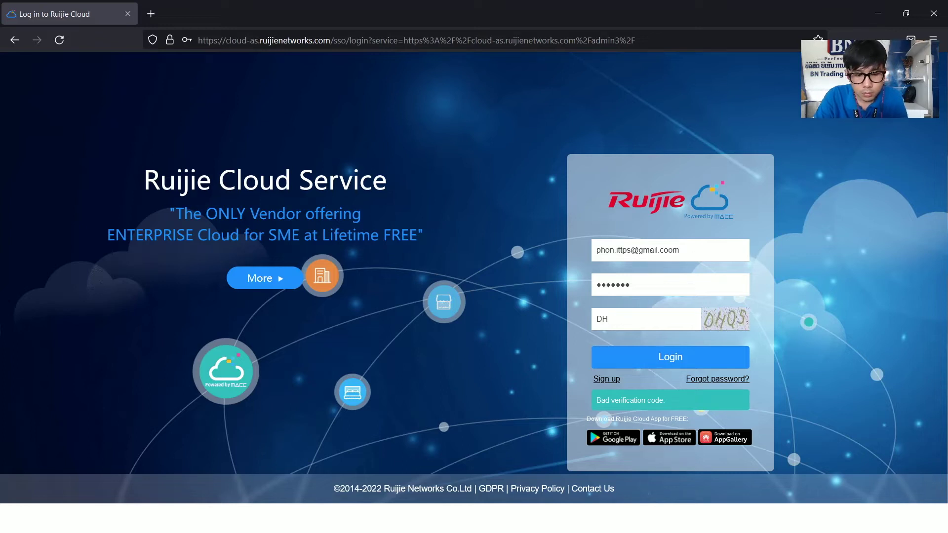
text(Q%)
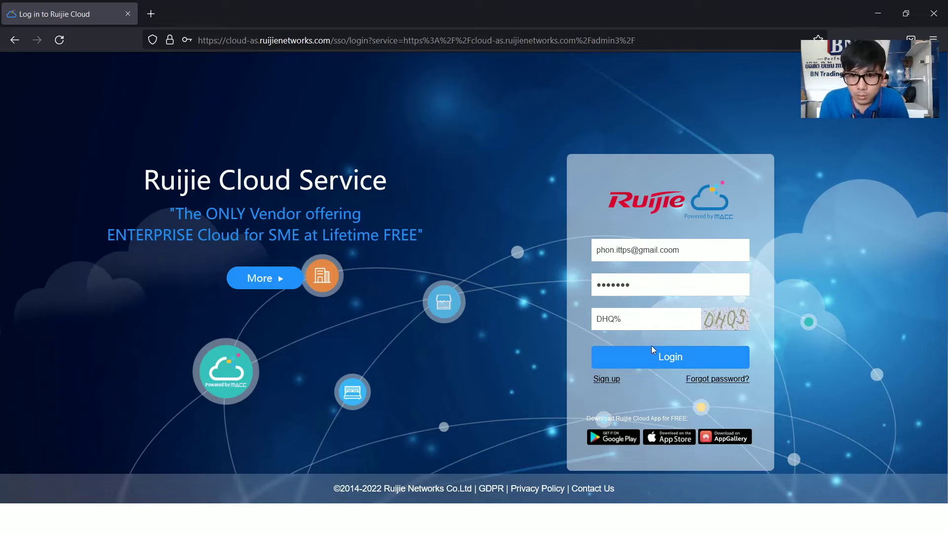
click(652, 348)
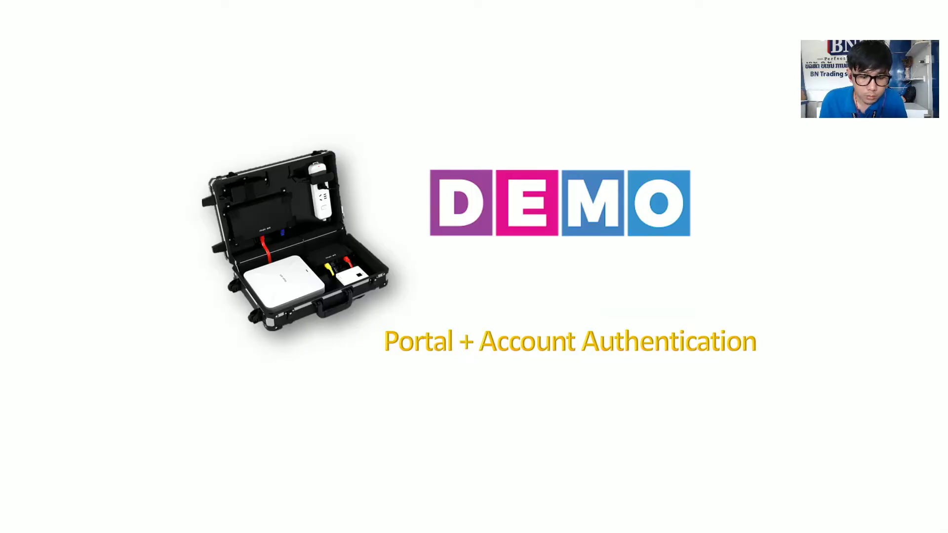
- Launch Google Chrome from the Start menu under the user profile on a new tab
key(super)
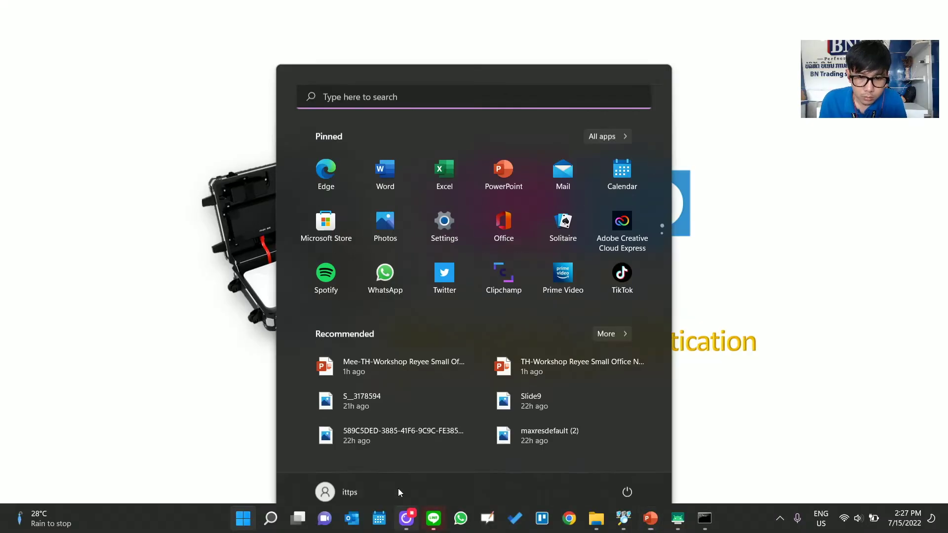
key(super)
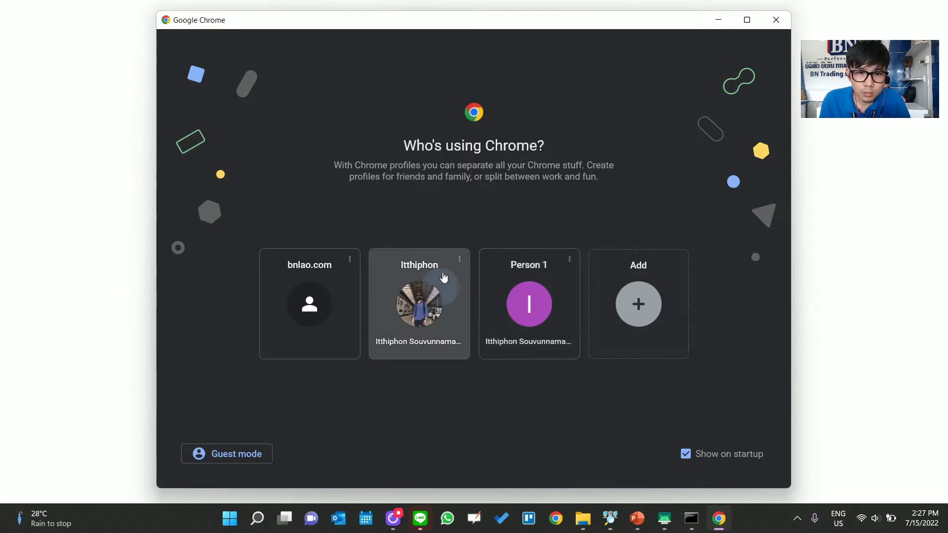
click(444, 277)
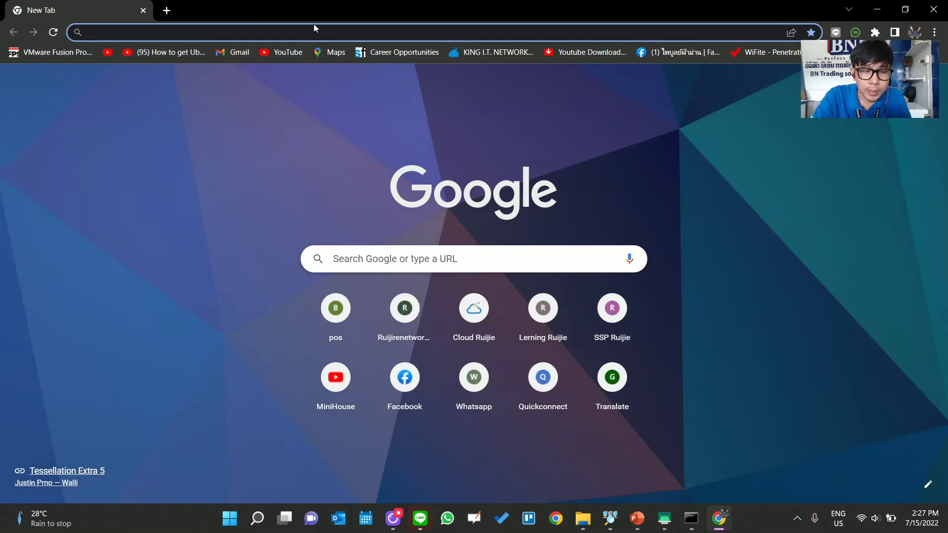
- Search Google for 'ruijie cloud' and open the Log in to Ruijie Cloud result
text(ruije)
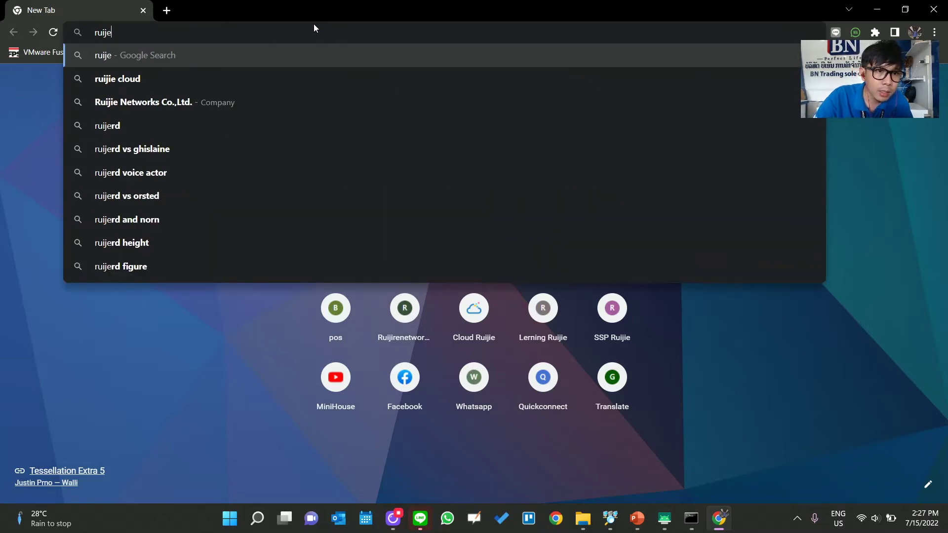
key(Down)
key(Return)
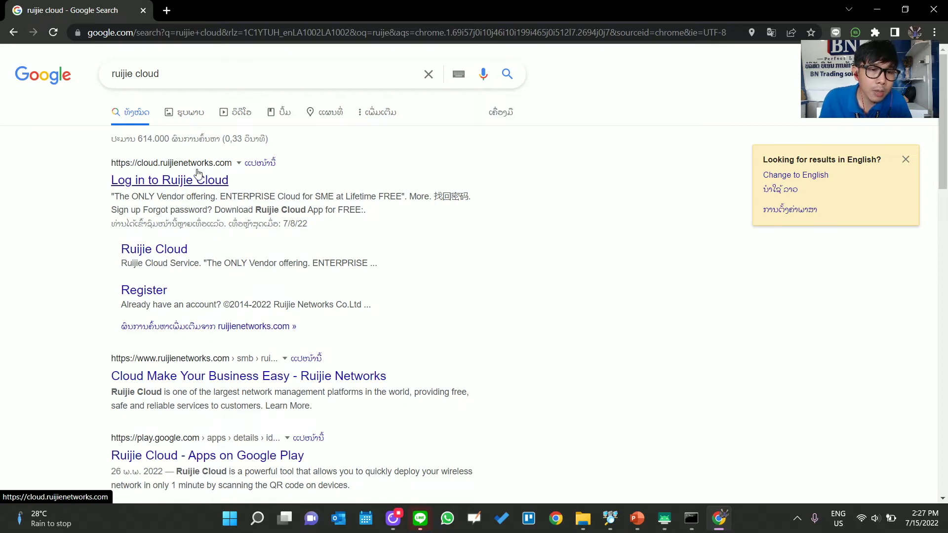
click(214, 181)
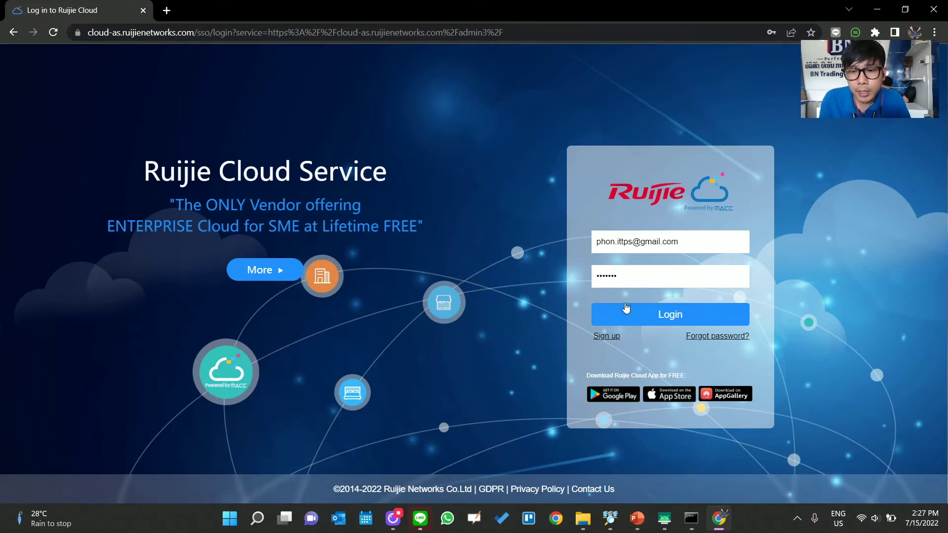
- Sign in and switch the network selector from ALL to TestReyeeSMB
click(664, 316)
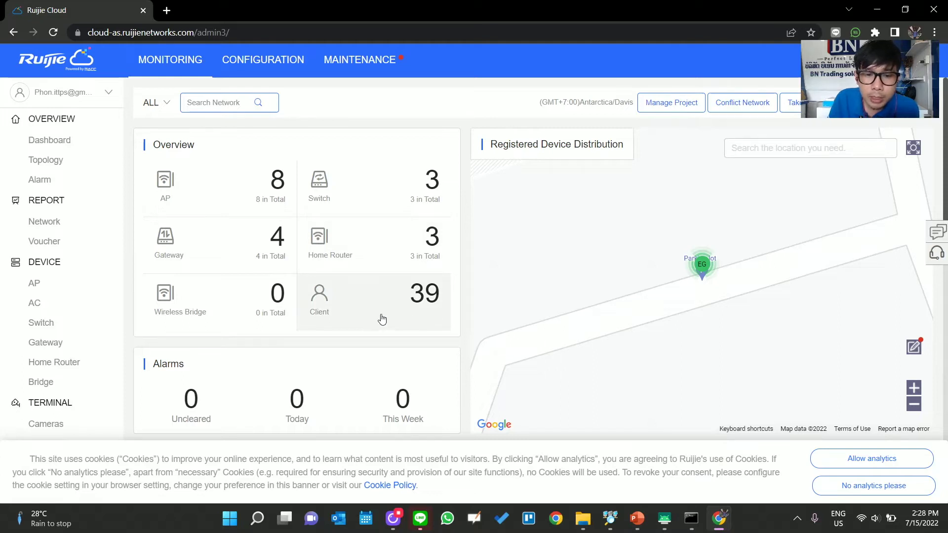
click(166, 106)
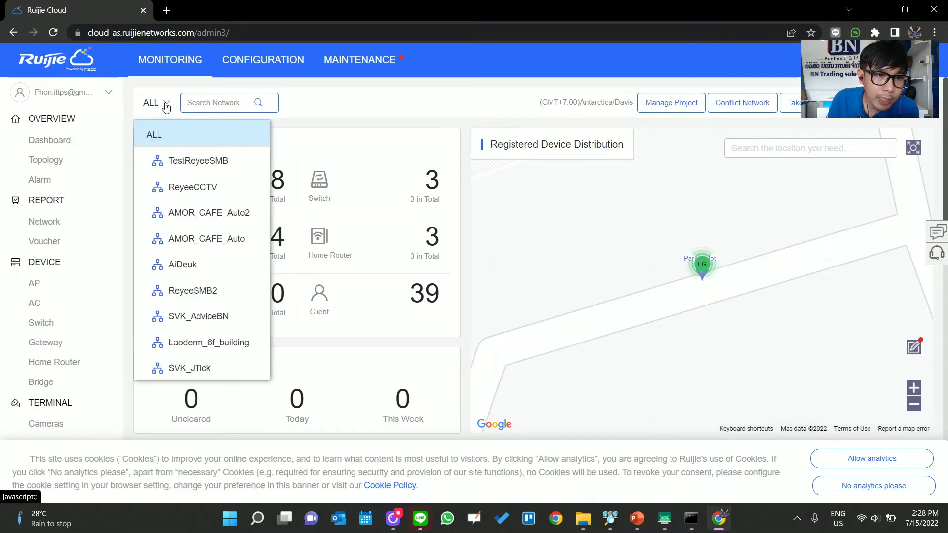
click(225, 164)
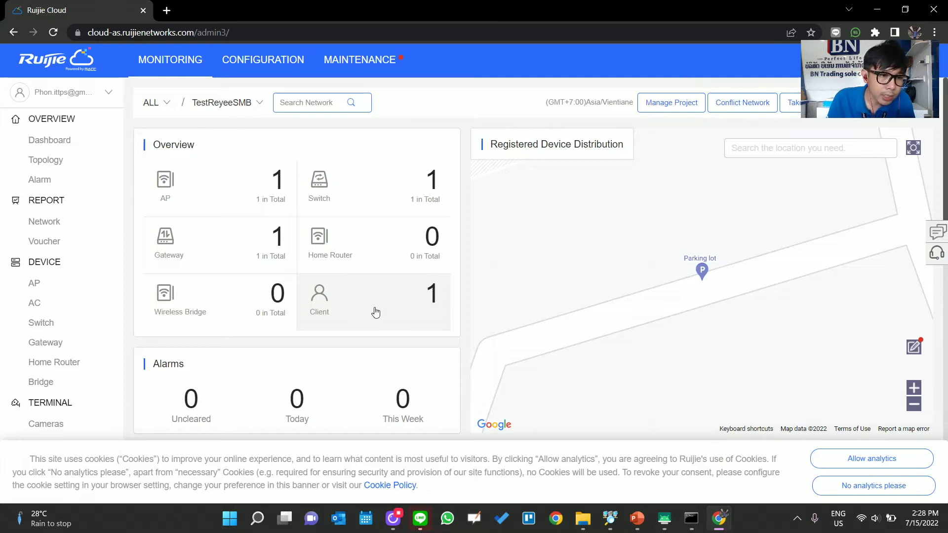
scroll(374, 312, down, 2)
scroll(363, 307, up, 2)
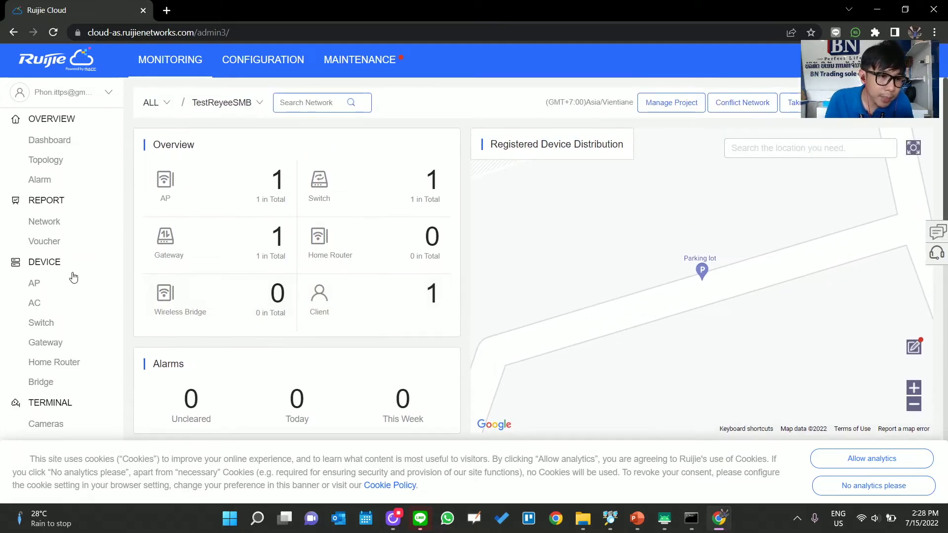
- Open the EG105G gateway's Device Details from the Gateway list and show its Config tab
click(52, 349)
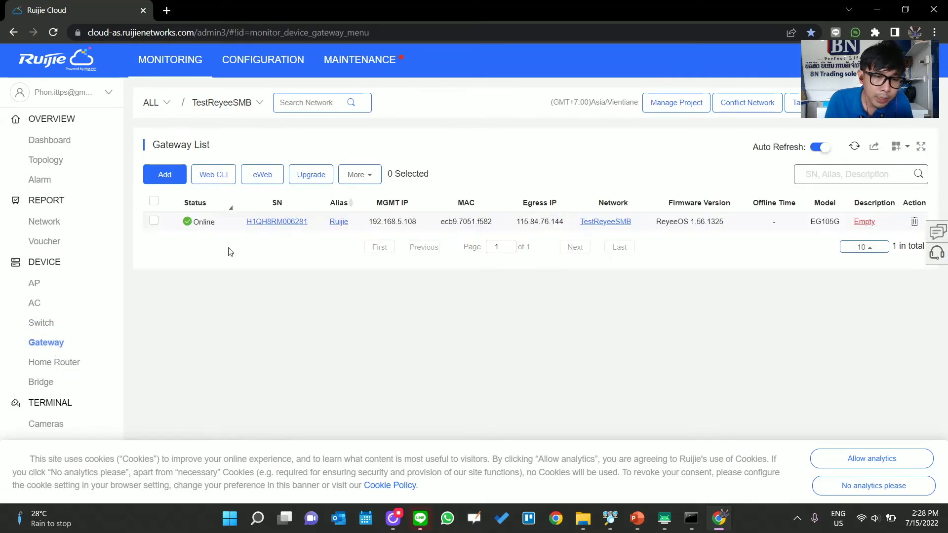
click(280, 226)
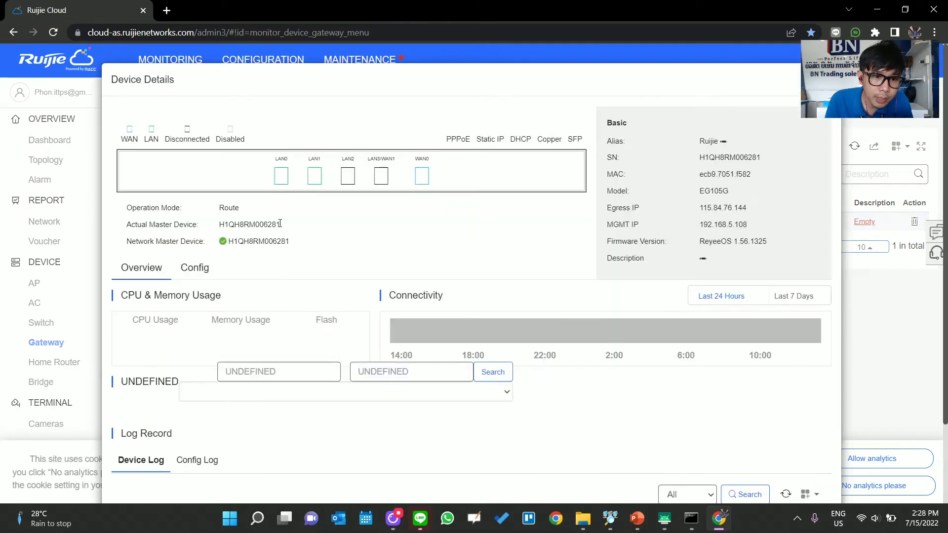
scroll(279, 226, down, 1)
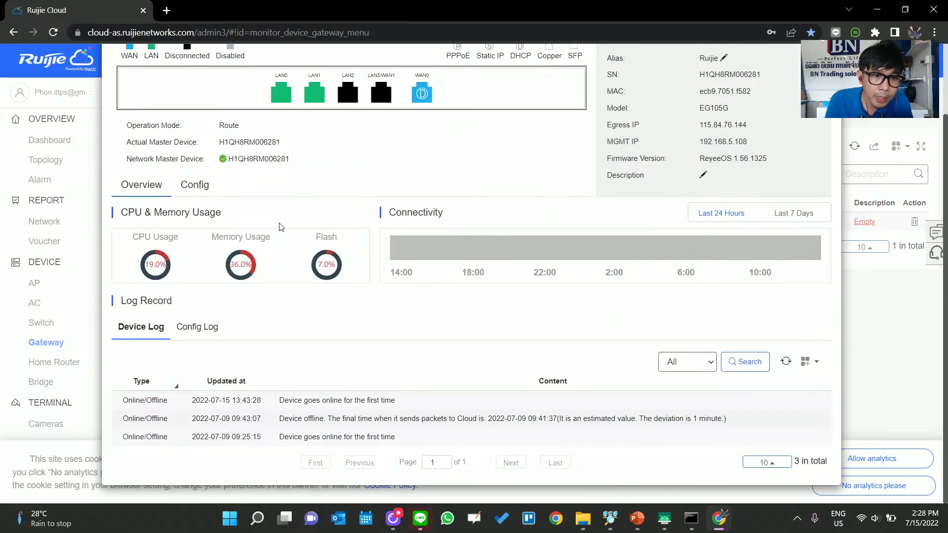
scroll(280, 232, up, 2)
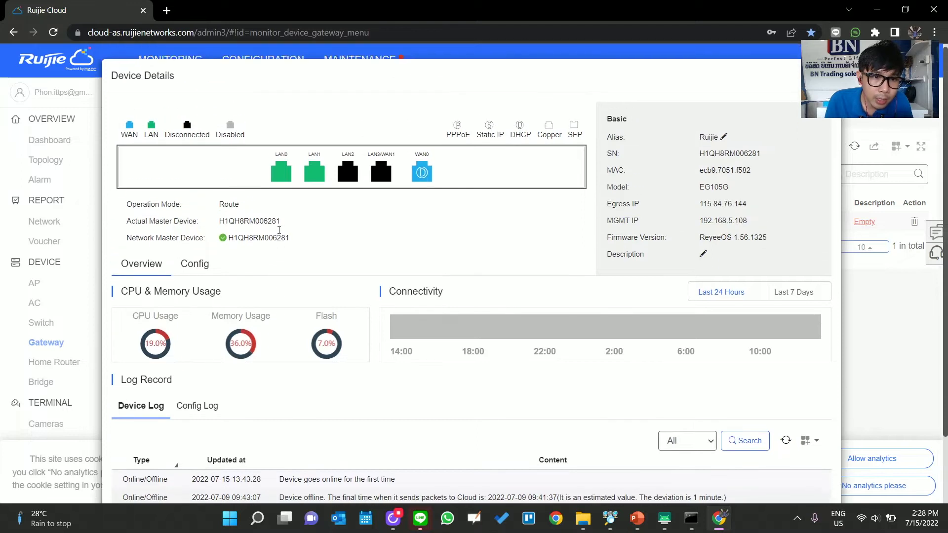
click(198, 273)
scroll(198, 273, down, 1)
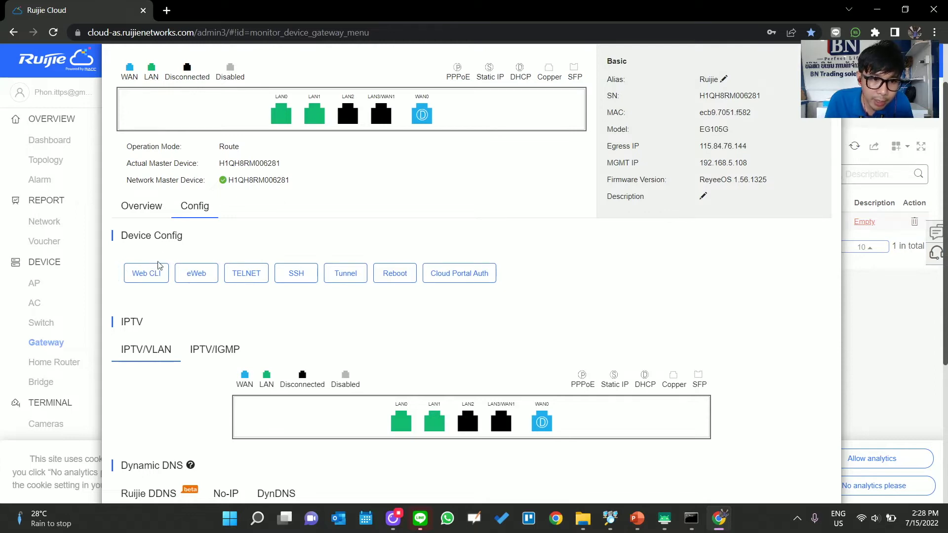
- Enable Cloud Portal Auth and enter auth IP range 192.168.20.1-192.168.20.254
click(481, 282)
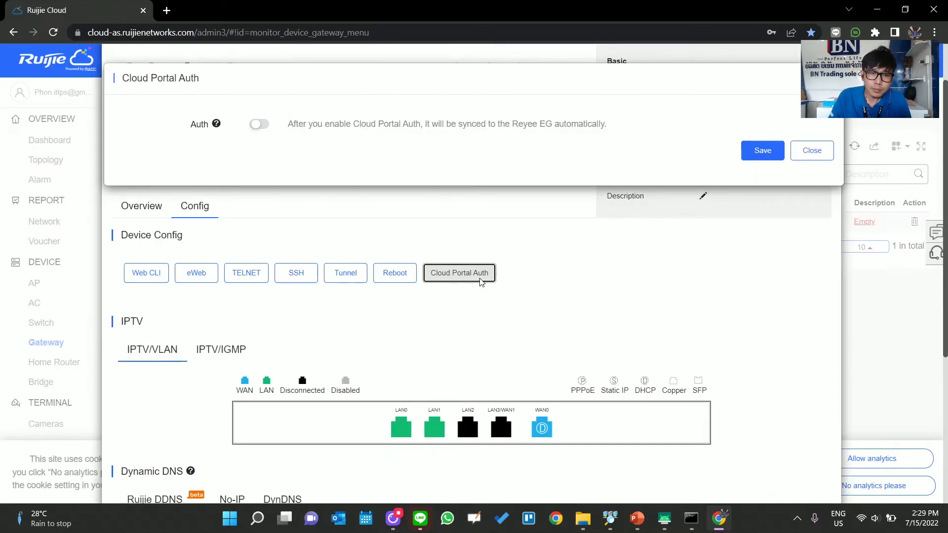
click(260, 125)
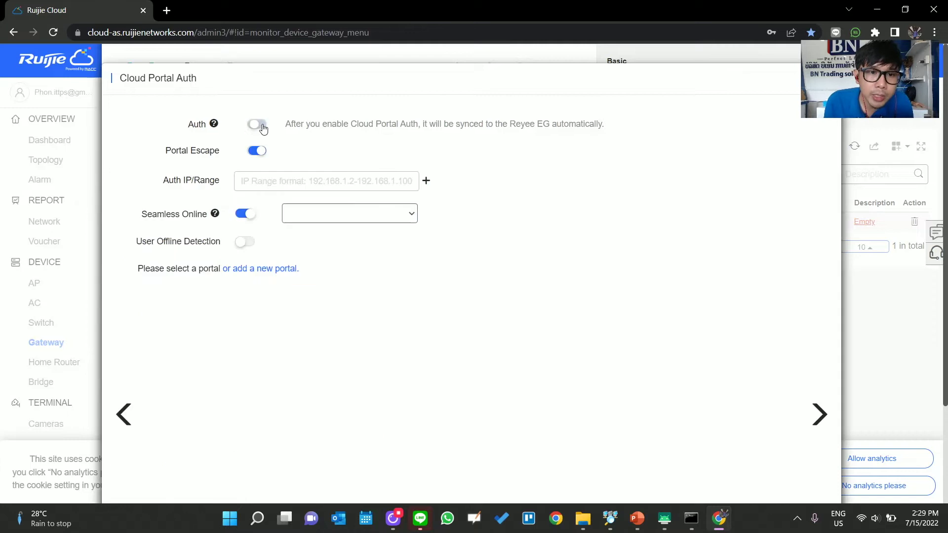
click(268, 184)
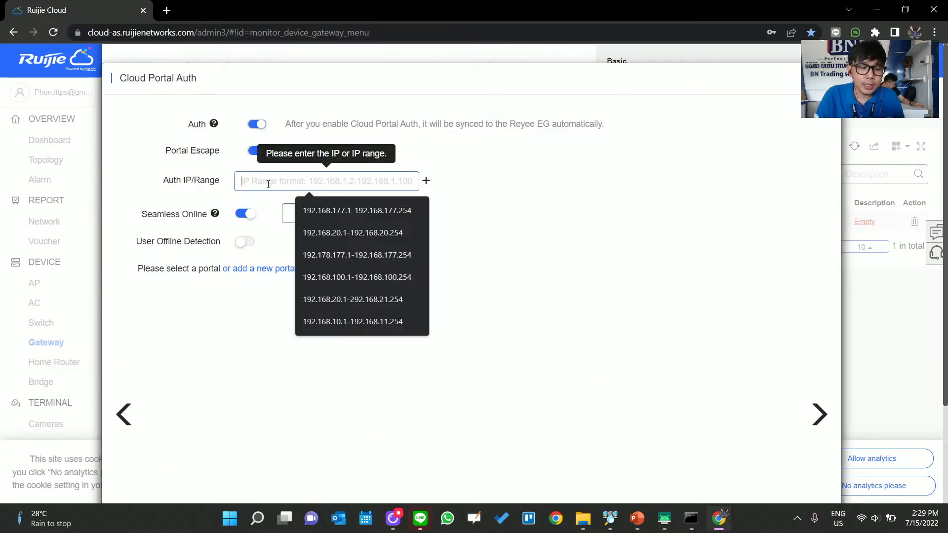
text(192.1)
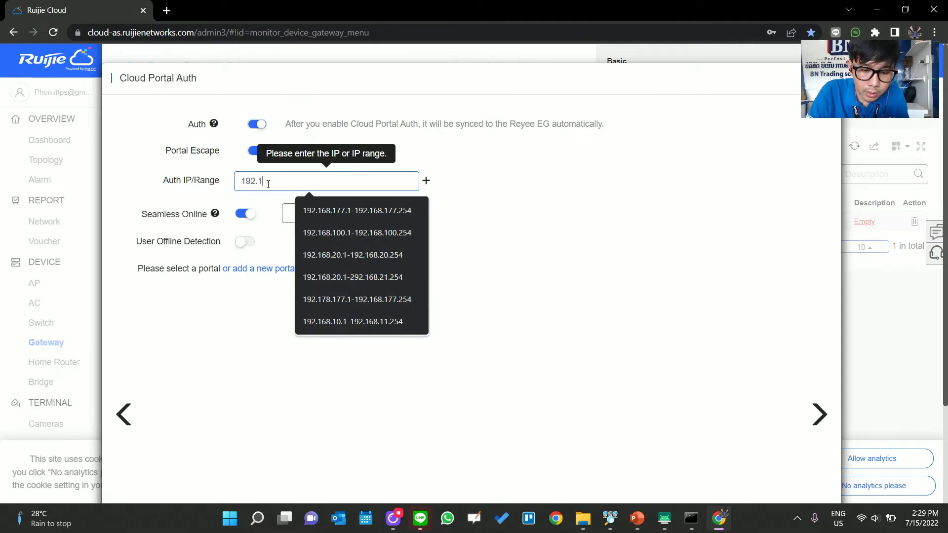
text(68.20)
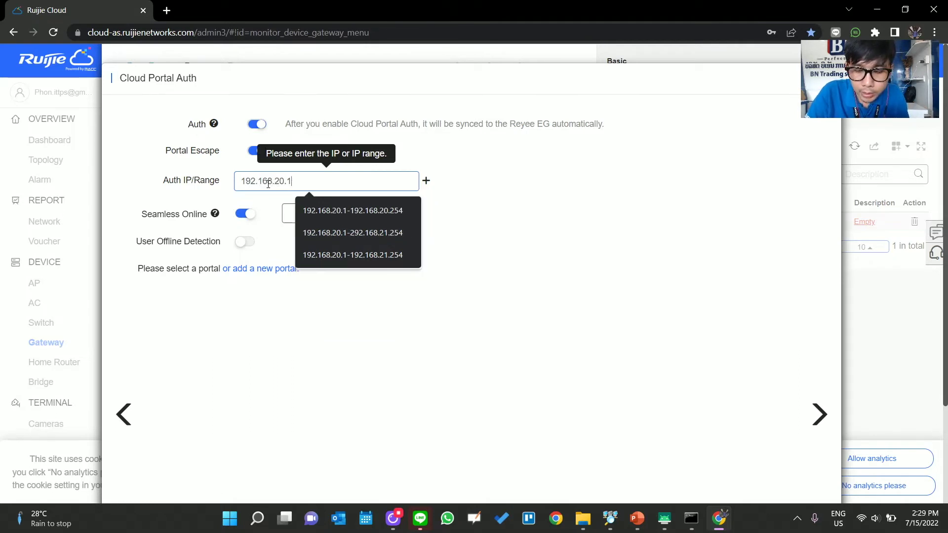
text(.1)
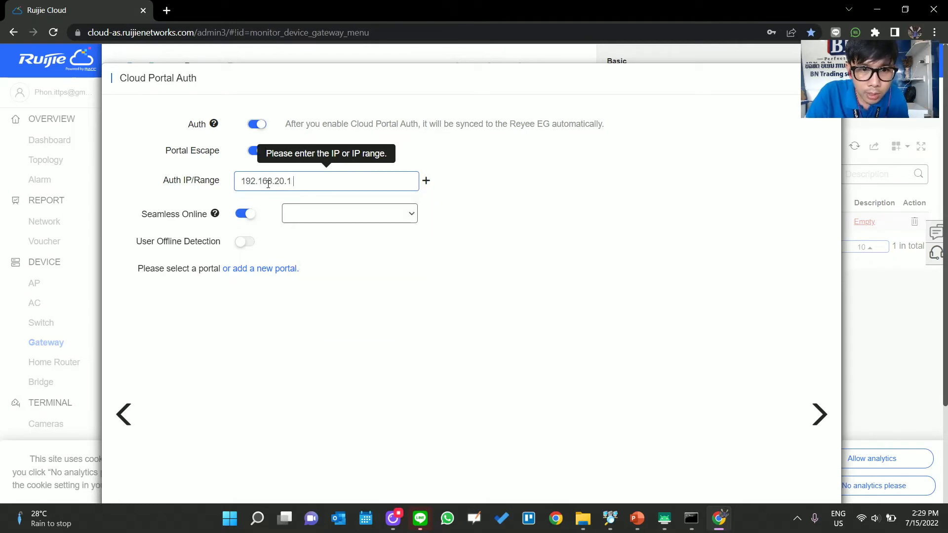
text(-192.1)
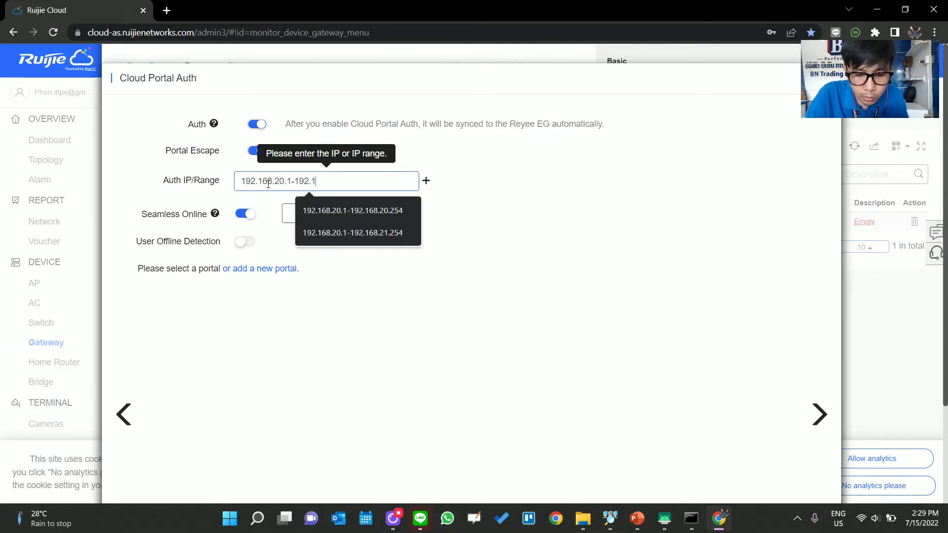
text(68.20.254)
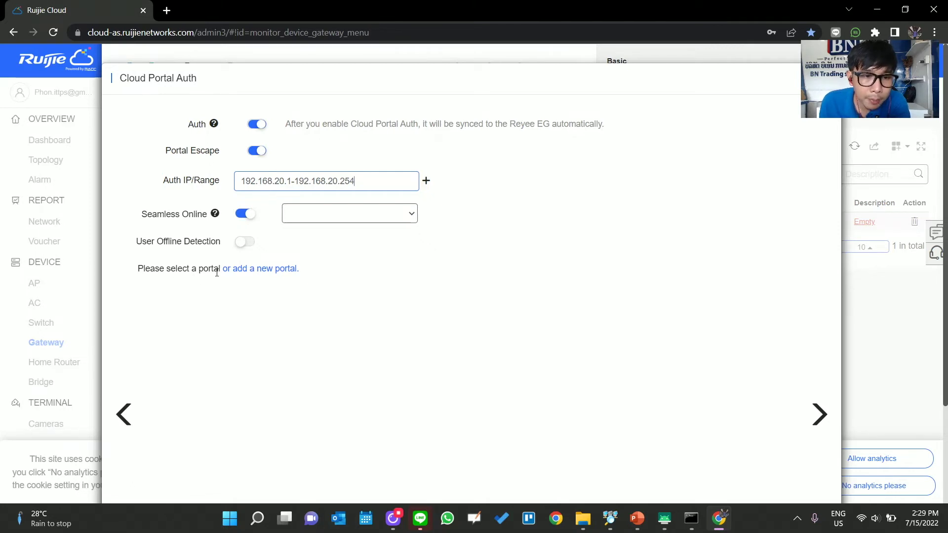
scroll(239, 349, down, 3)
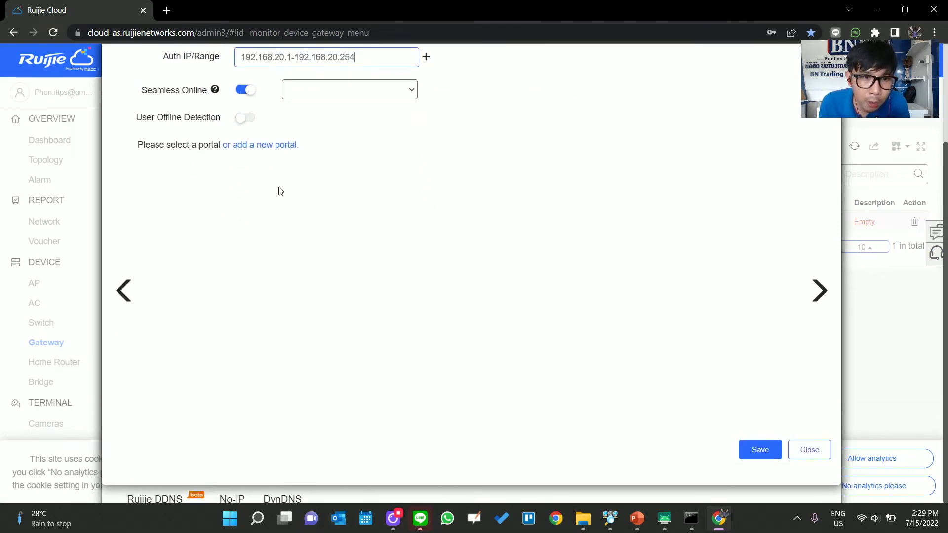
- Add a new captive portal and name it 'Guest'
click(267, 145)
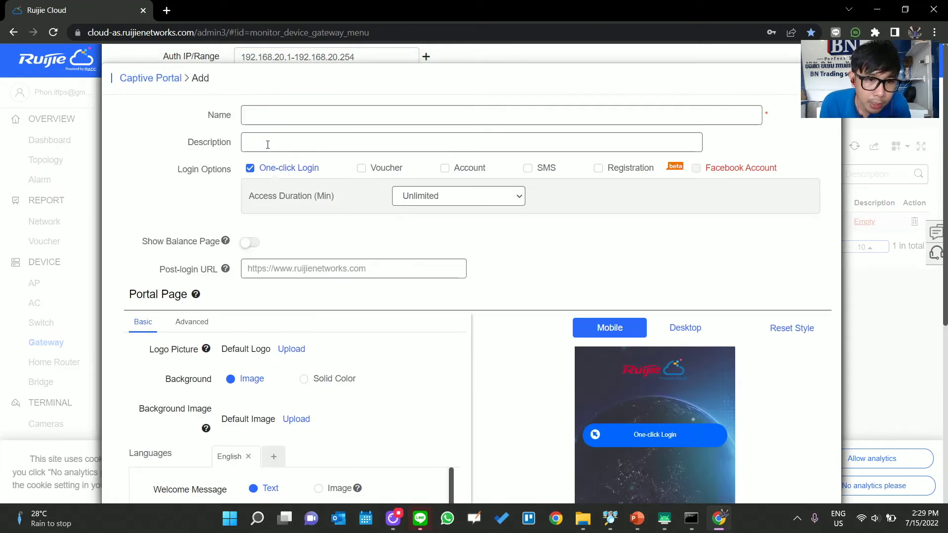
click(256, 117)
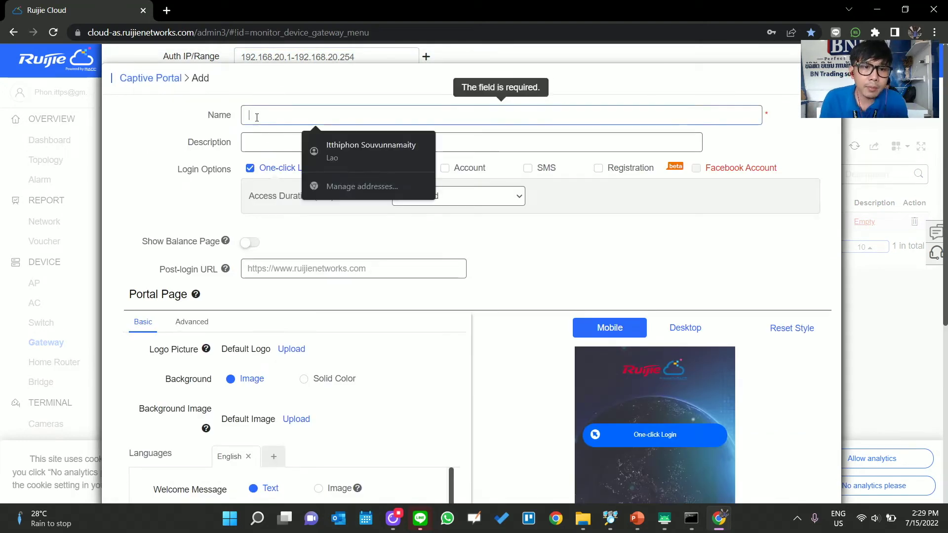
text(Ge)
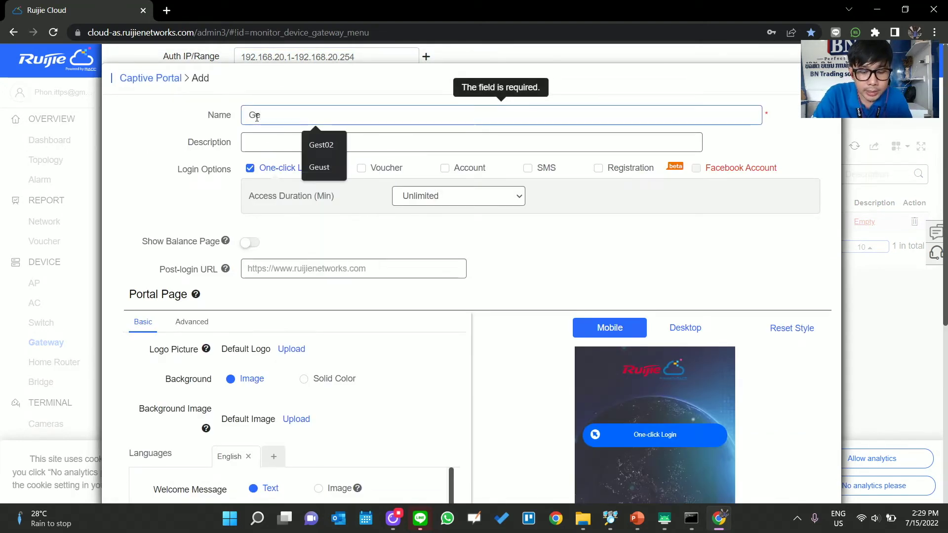
text(u)
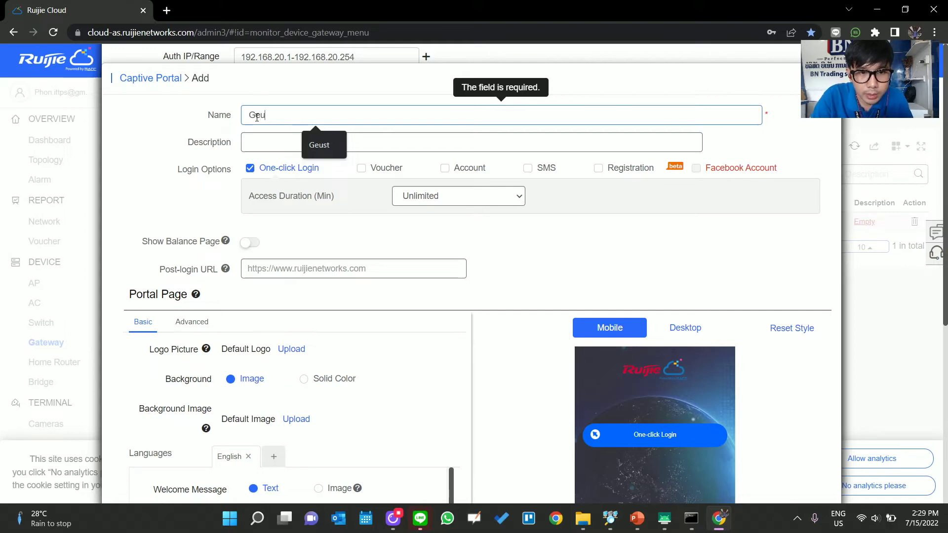
key(BackSpace)
key(BackSpace)
text(uest)
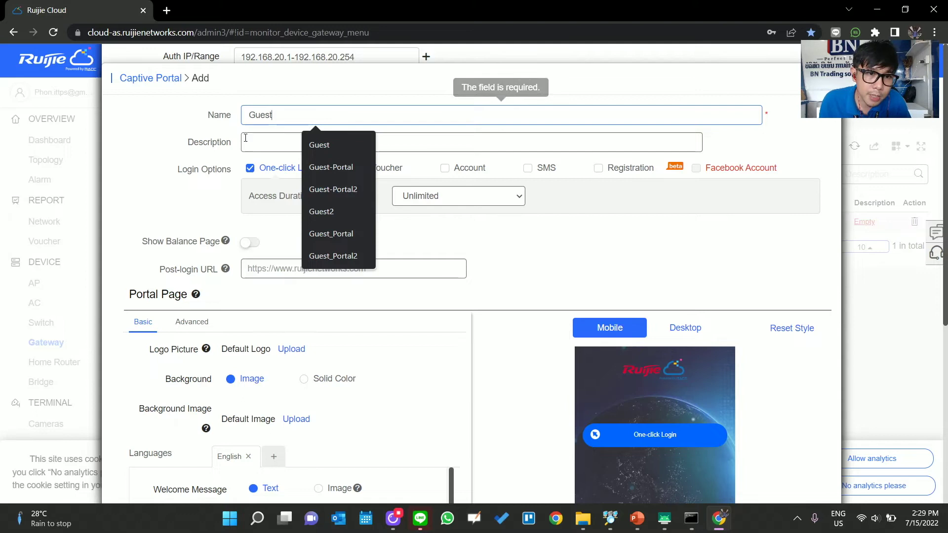
click(246, 138)
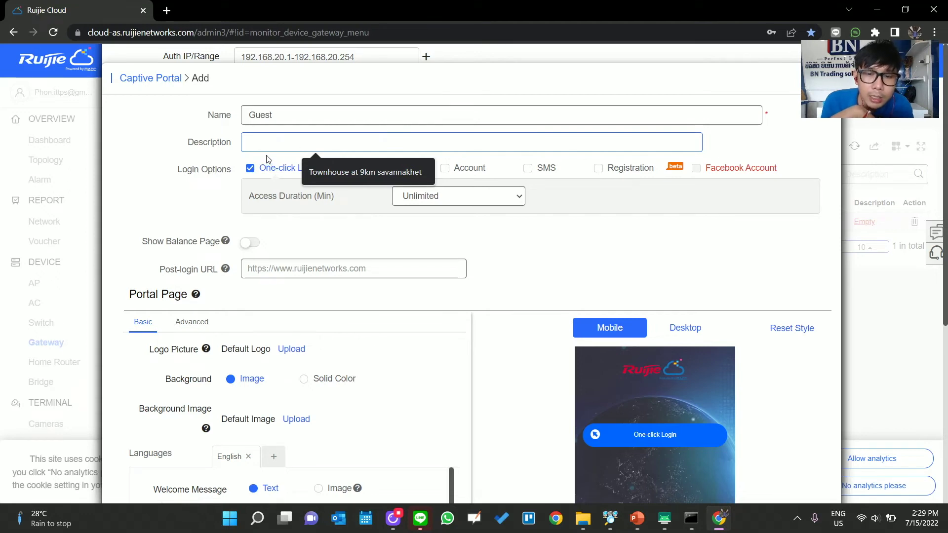
- Enable Account and Voucher login and turn off One-click Login
click(445, 168)
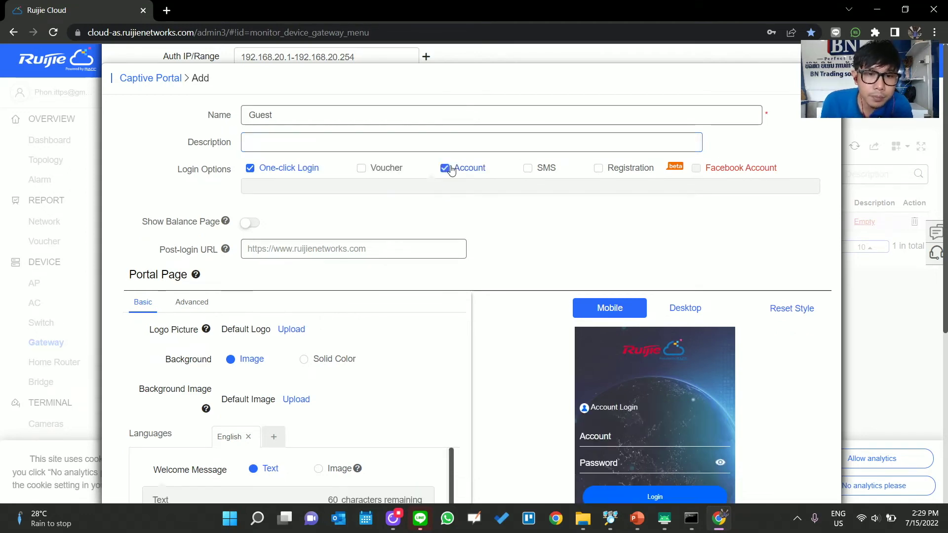
triple_click(365, 174)
click(364, 170)
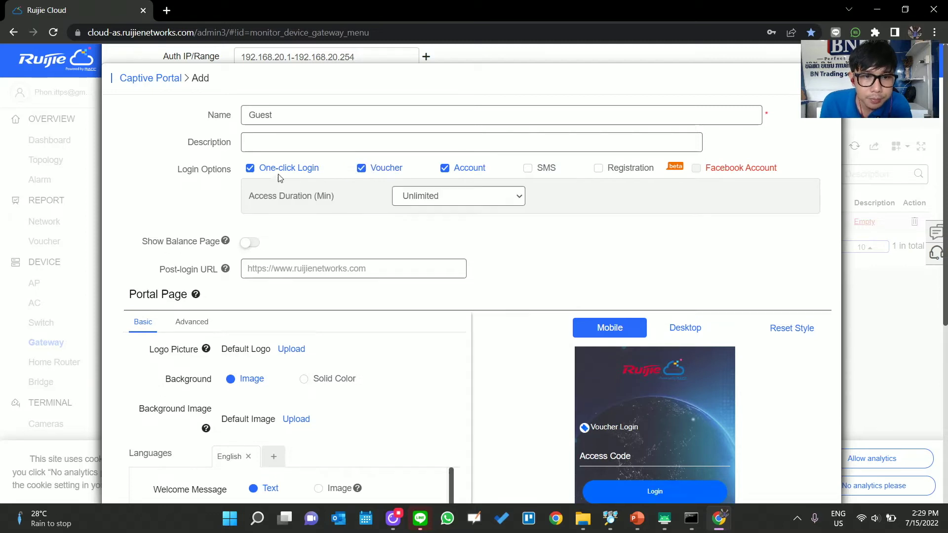
click(249, 168)
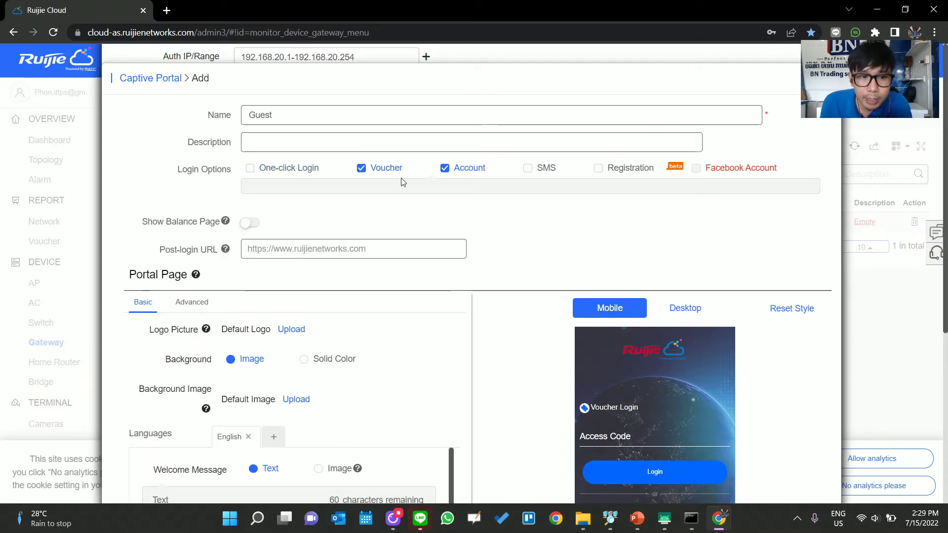
scroll(402, 183, down, 1)
scroll(402, 178, down, 1)
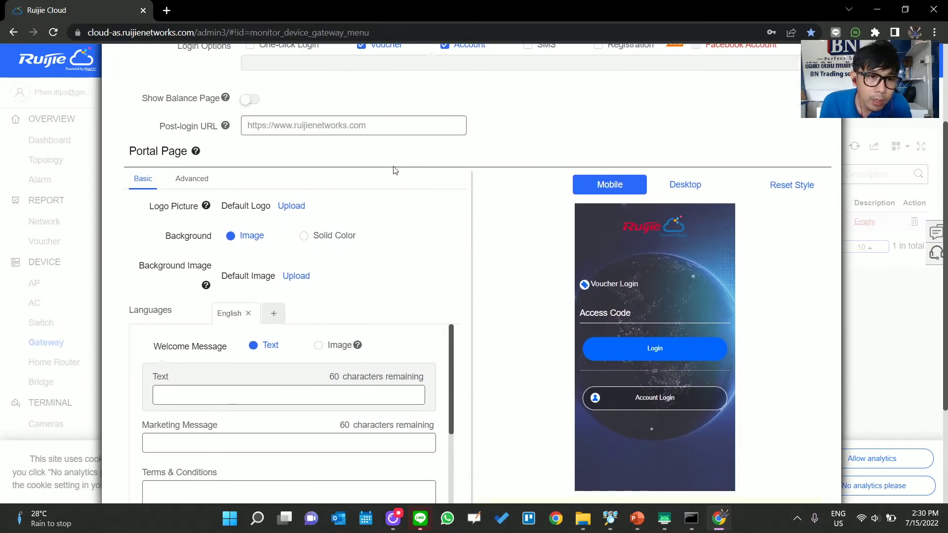
scroll(399, 161, up, 1)
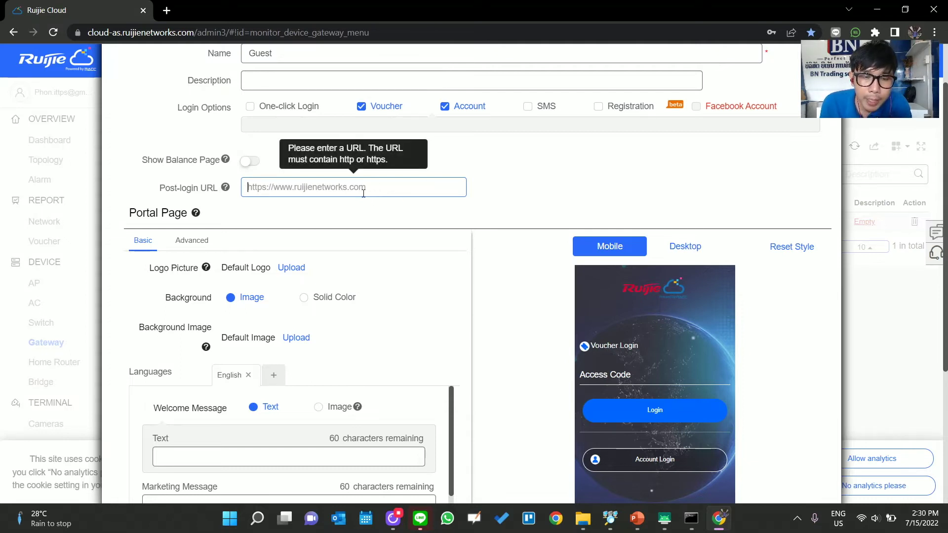
scroll(325, 158, down, 1)
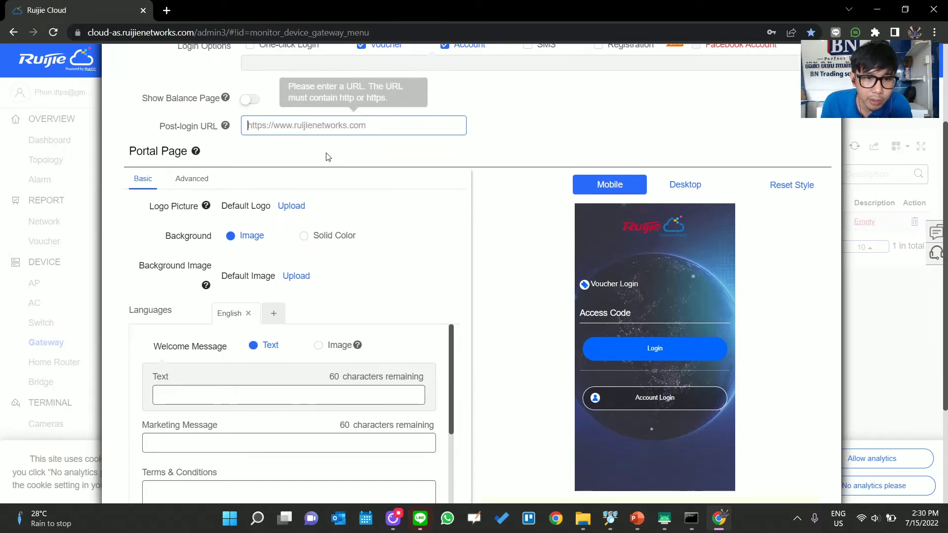
scroll(321, 151, down, 1)
scroll(321, 151, down, 1)
scroll(321, 151, up, 1)
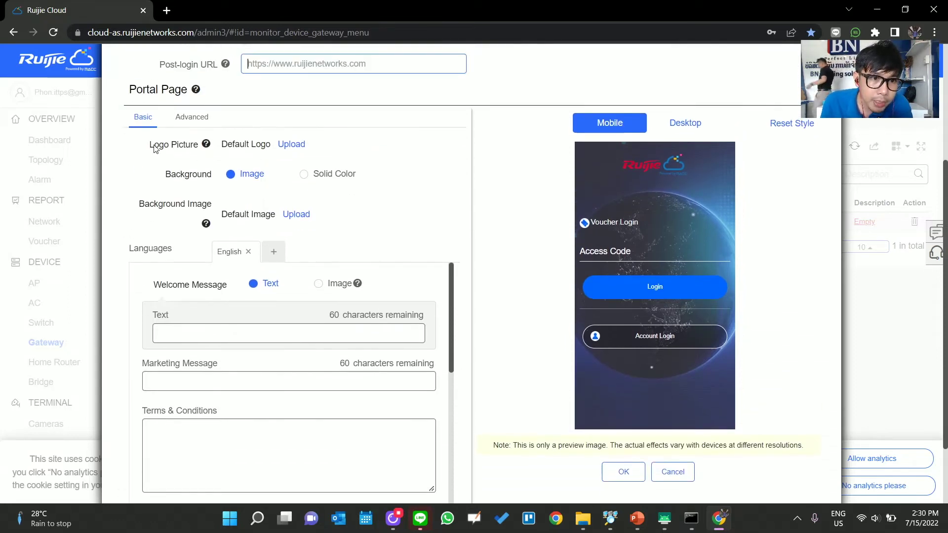
scroll(147, 136, down, 1)
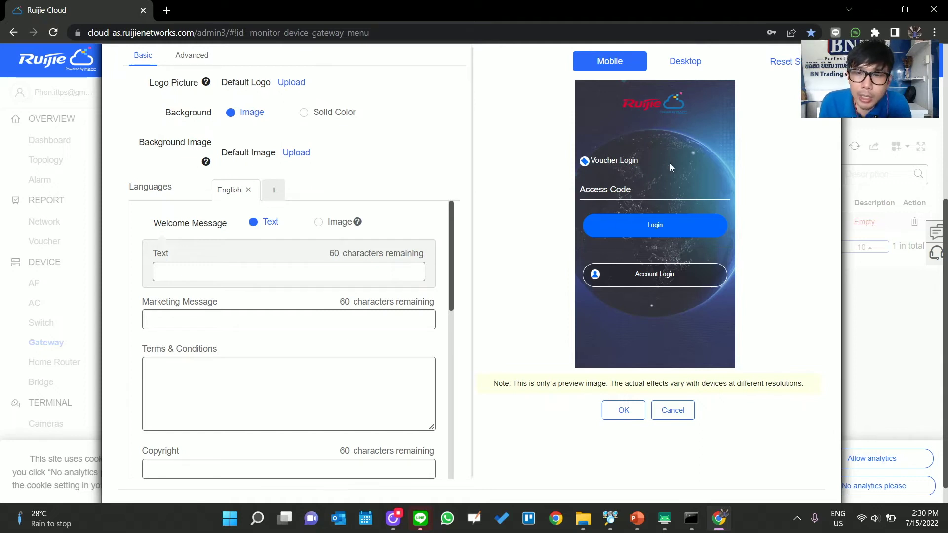
- Enter 'Welcome' as the welcome message and 'Test Hotel' as the marketing message
click(274, 277)
text(We)
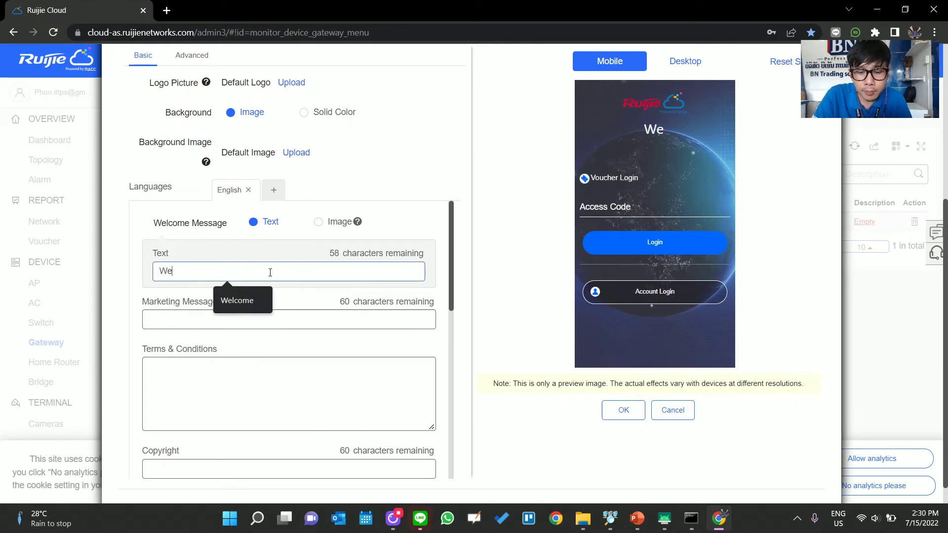
text(lcome)
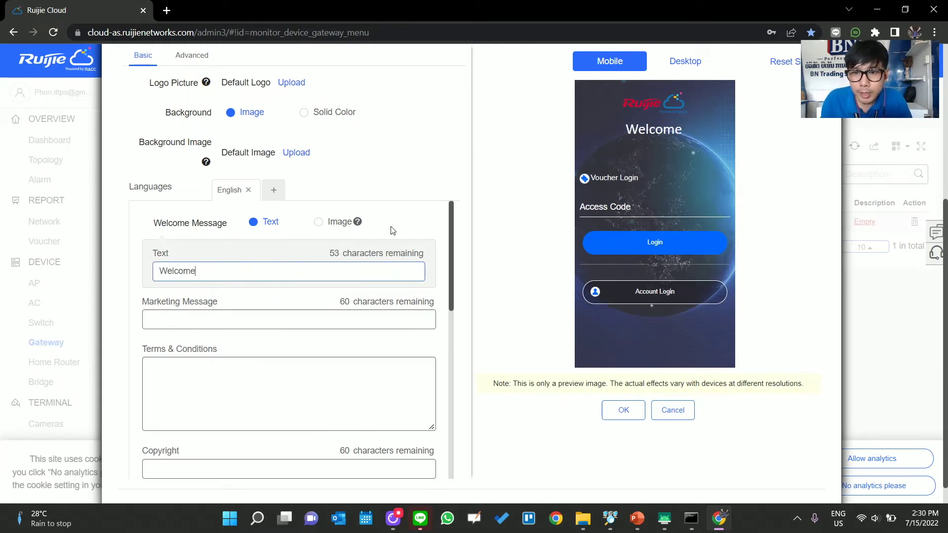
click(226, 324)
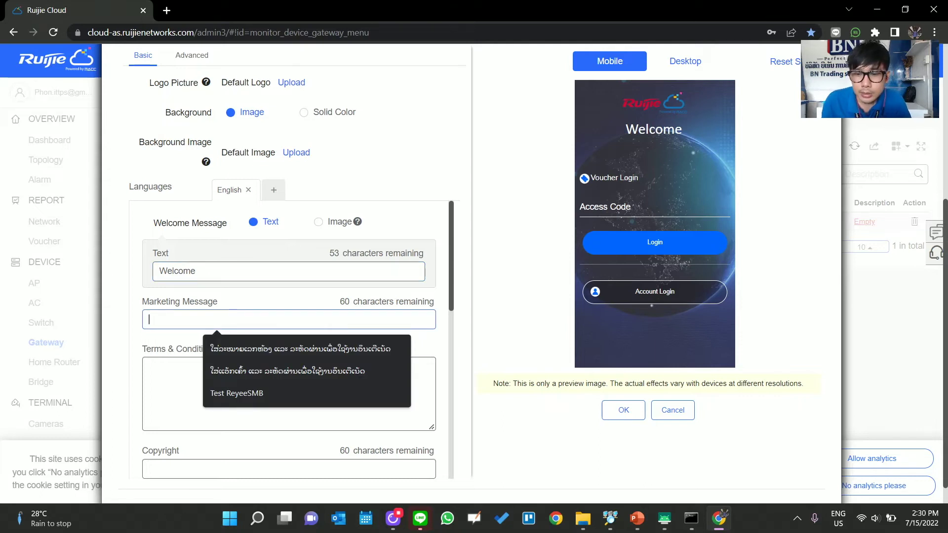
click(834, 515)
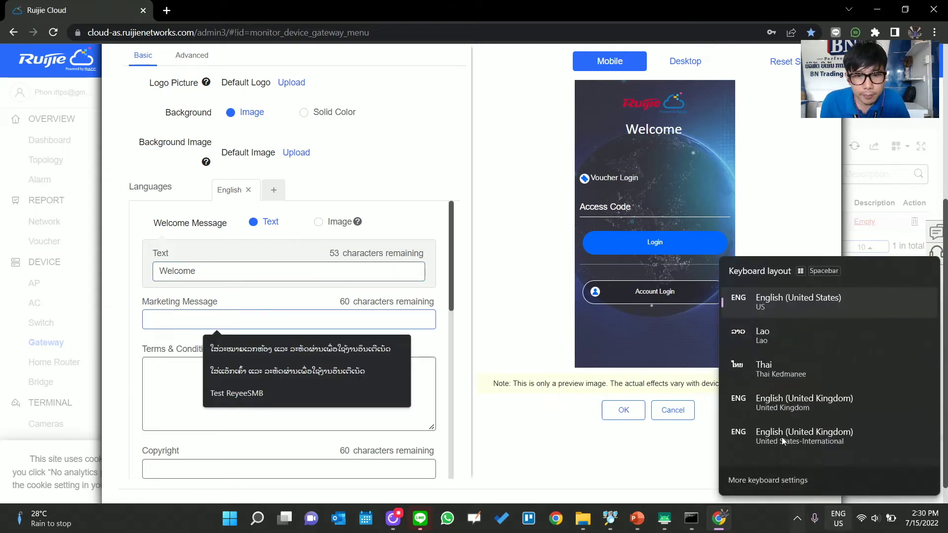
click(751, 343)
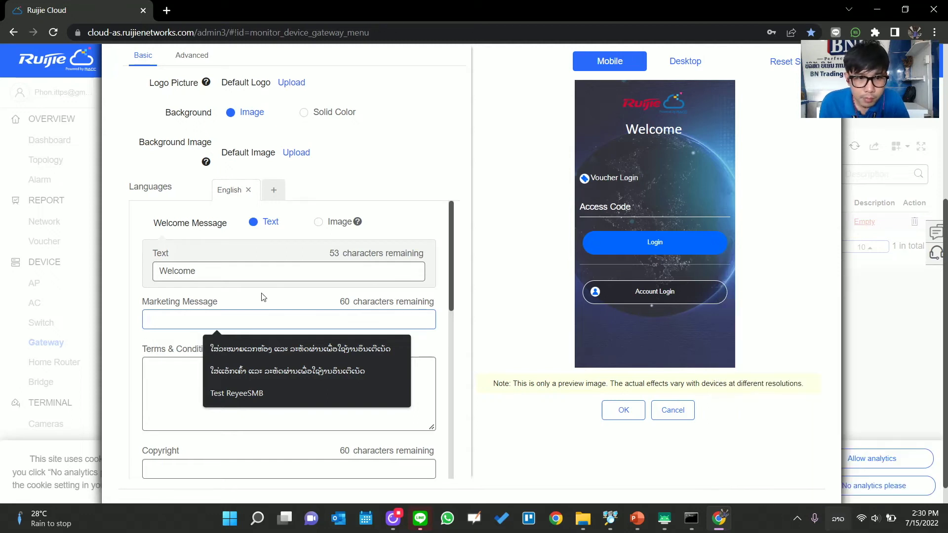
key(Escape)
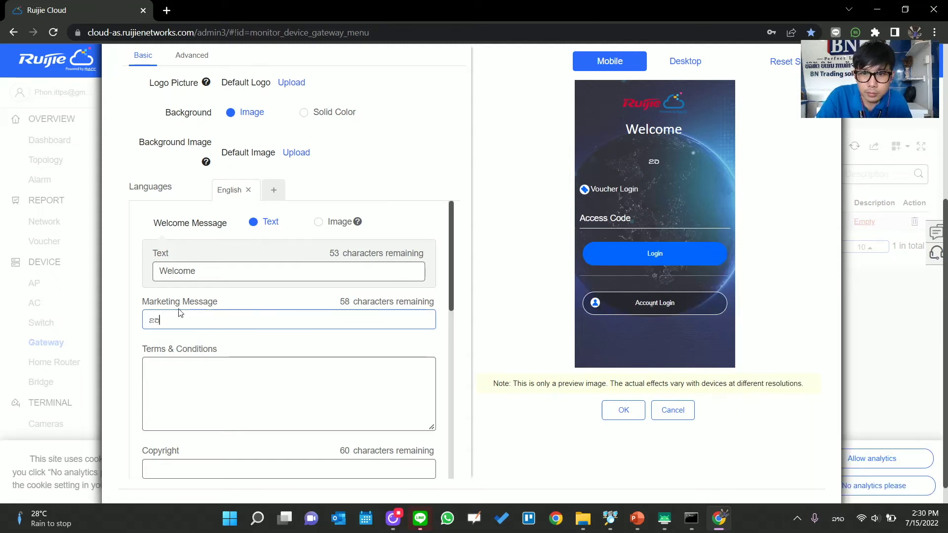
click(838, 518)
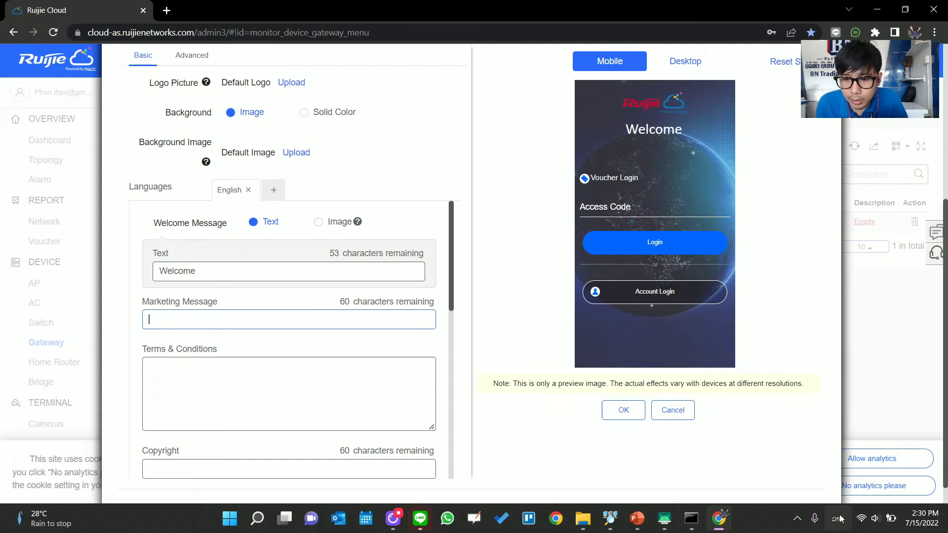
click(660, 315)
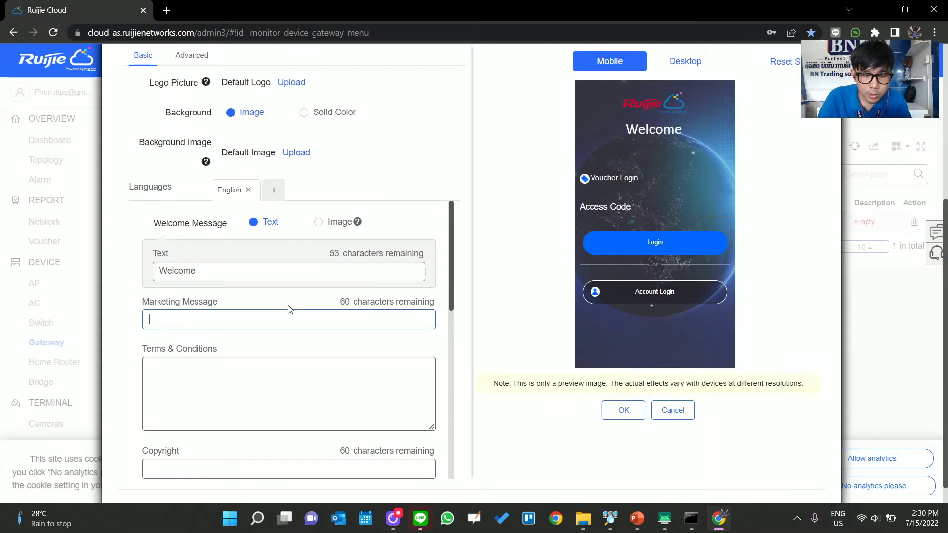
text(Test H)
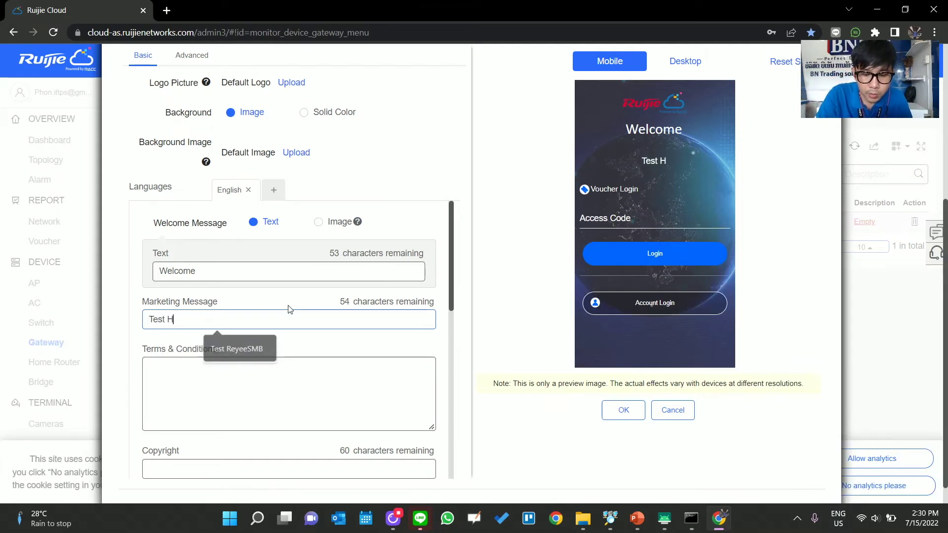
text(ote;)
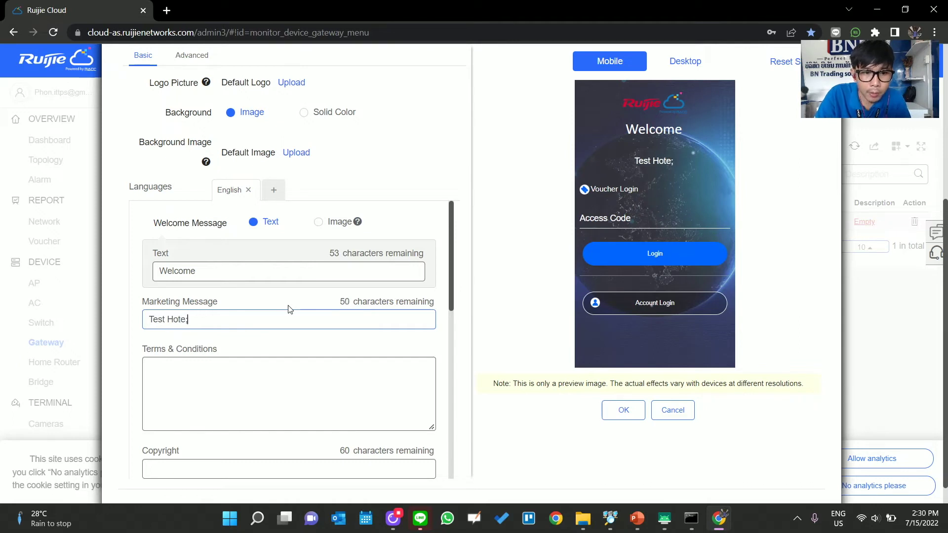
key(BackSpace)
text(l)
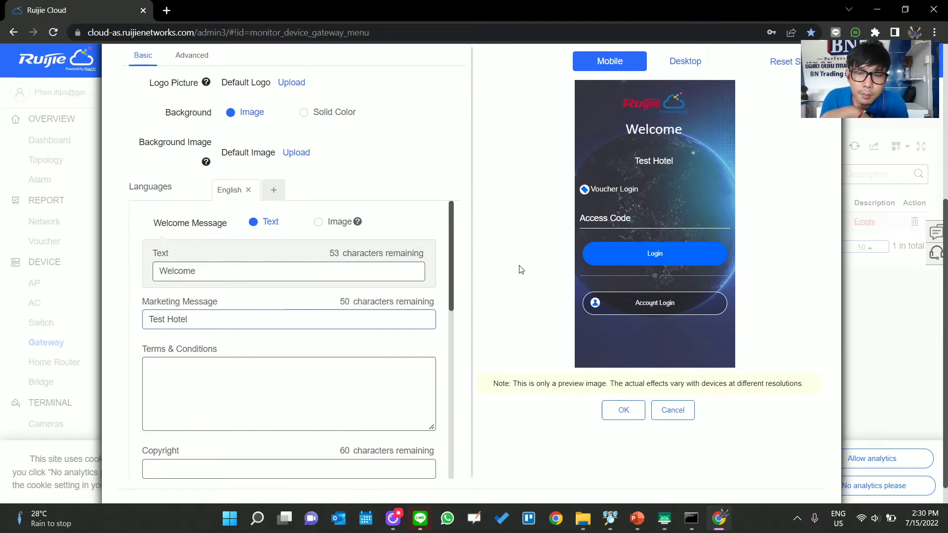
scroll(363, 393, down, 2)
- Fill the Copyright footer with the saved hotel phone number
click(230, 346)
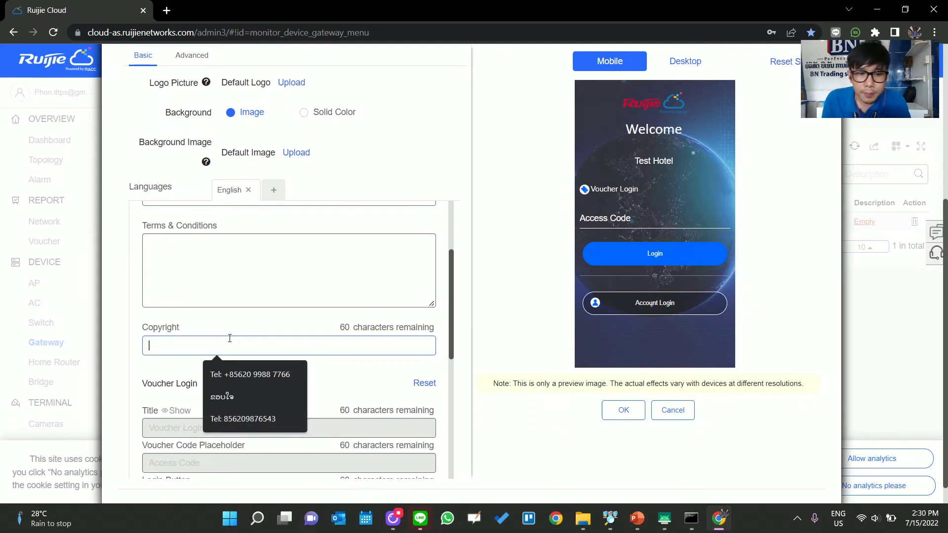
click(249, 374)
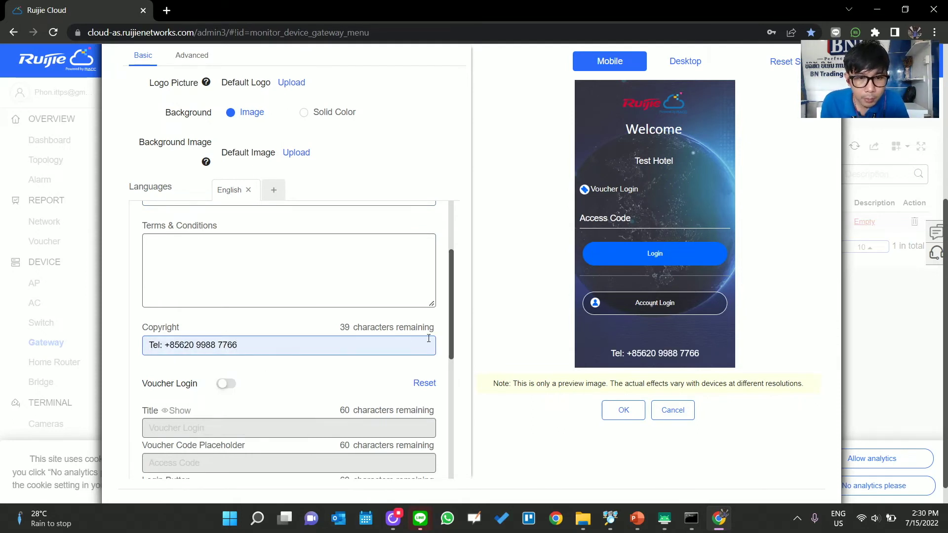
scroll(298, 375, up, 2)
- Try then clear Terms & Conditions text, and revert the background from Solid Color to Image
click(291, 393)
text(fasdfasdfasfdasdf)
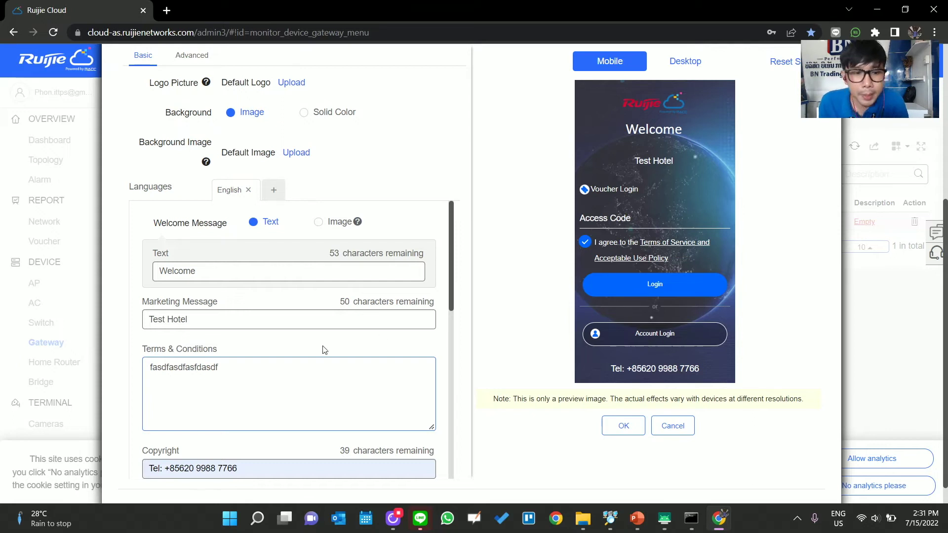
drag(218, 368, 126, 371)
key(BackSpace)
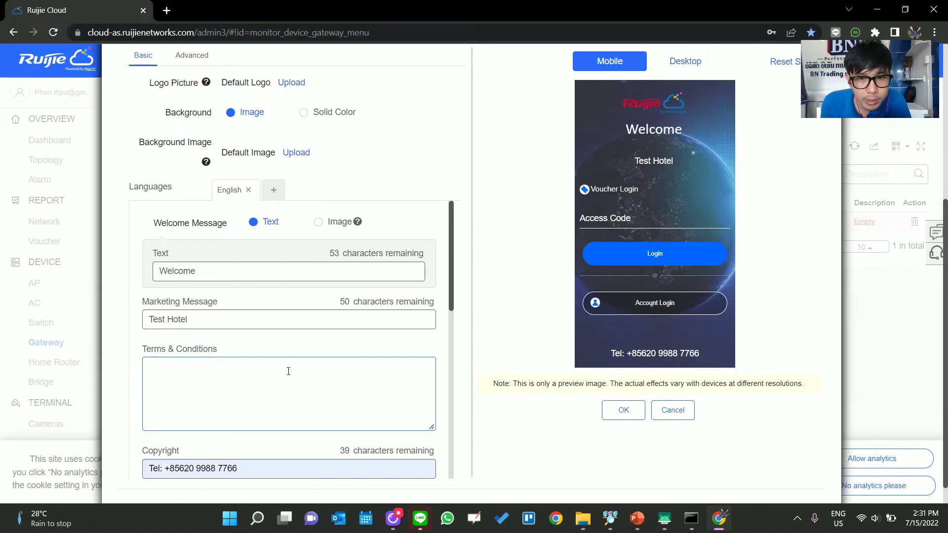
scroll(303, 334, down, 8)
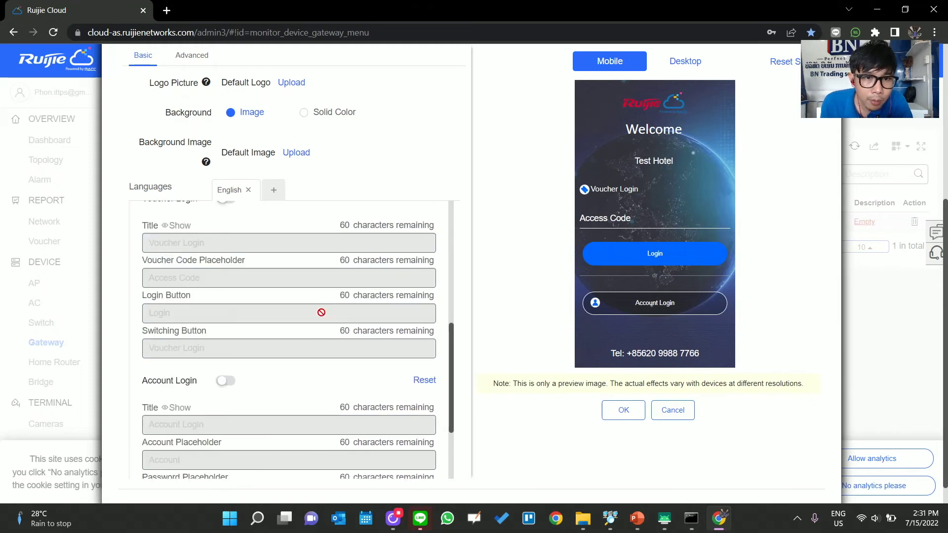
scroll(323, 297, up, 3)
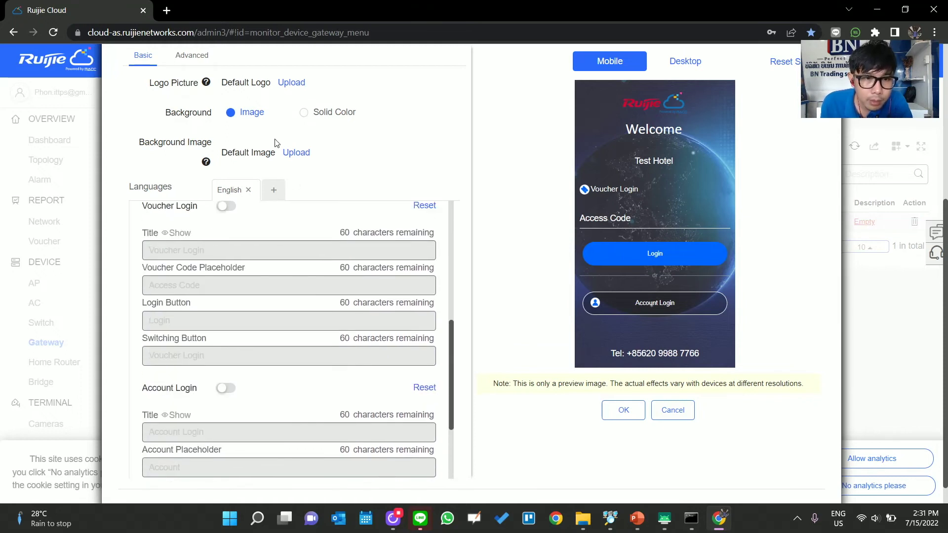
click(303, 113)
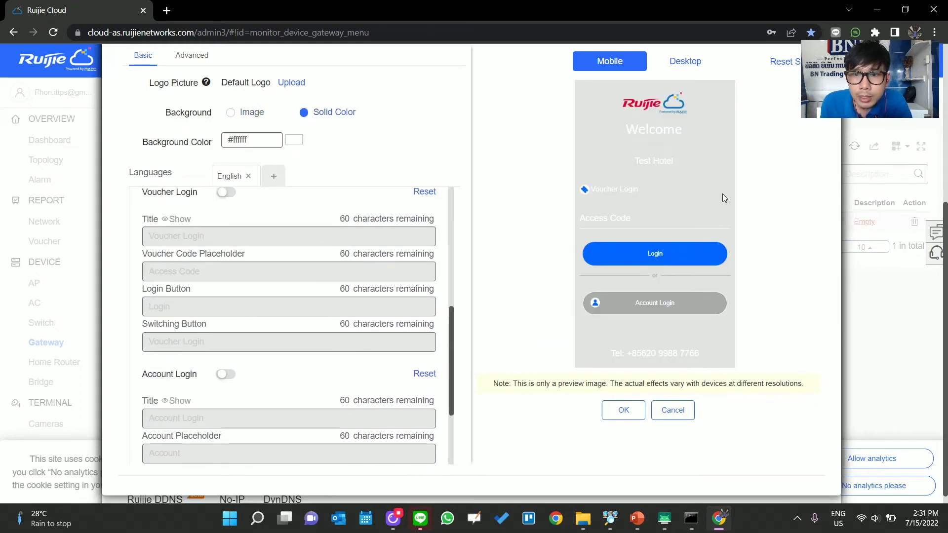
click(230, 112)
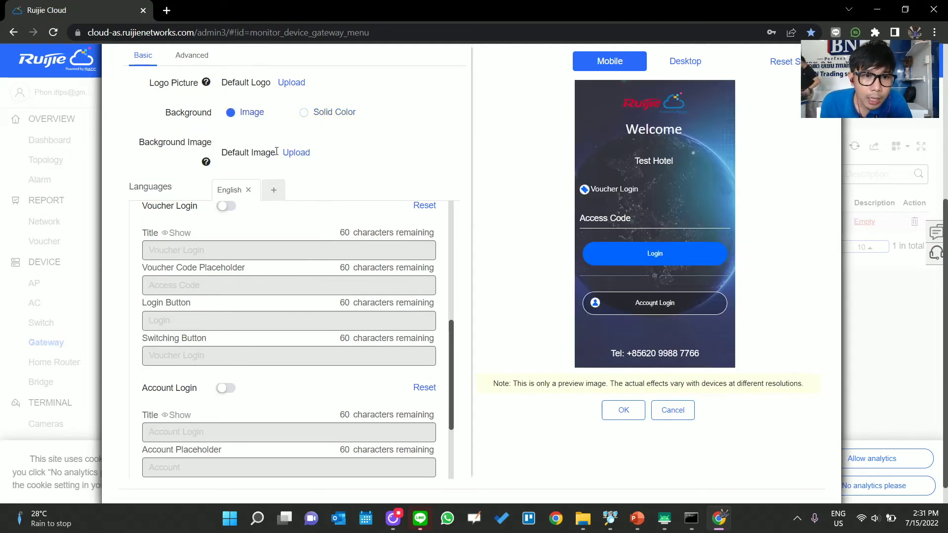
scroll(303, 213, up, 3)
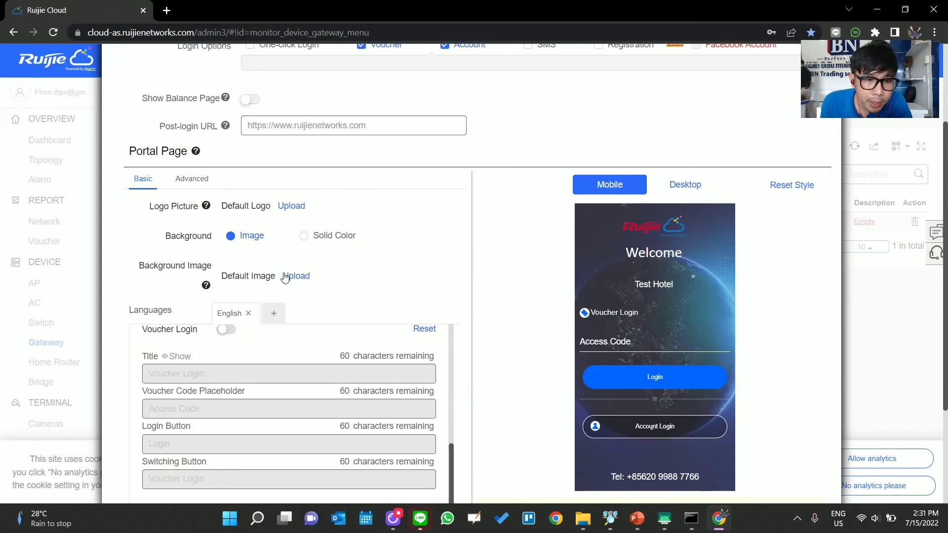
- Upload image 6777f771551945.5bc8e56a24e35 from Pictures as the portal background
click(296, 277)
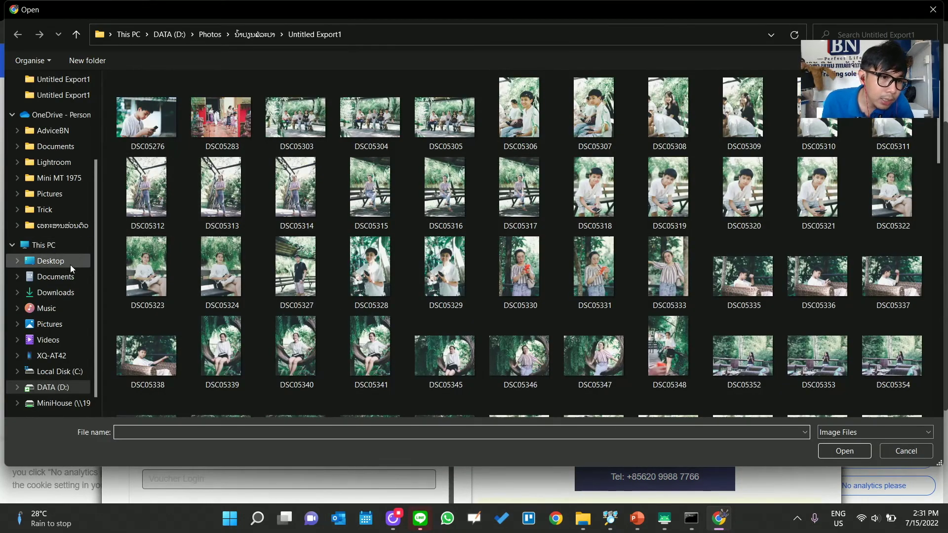
click(47, 324)
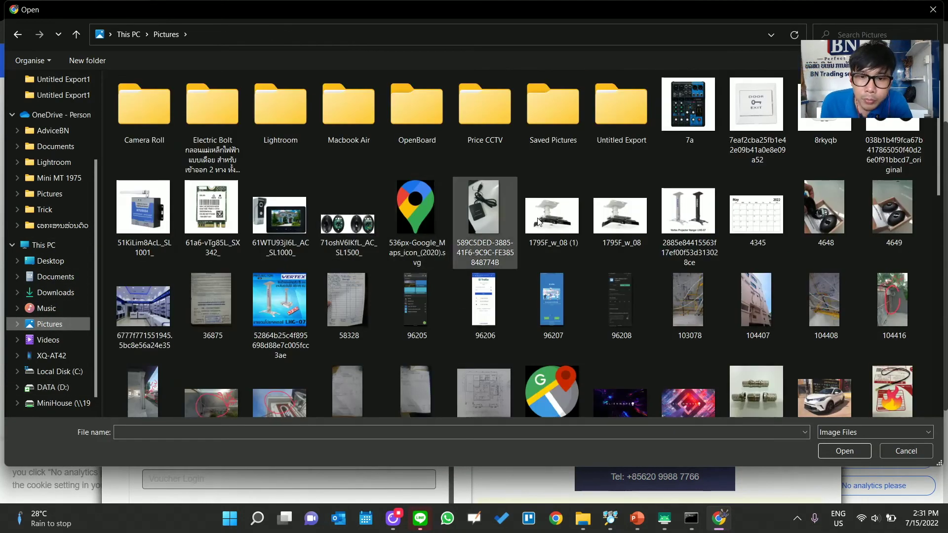
scroll(487, 197, down, 3)
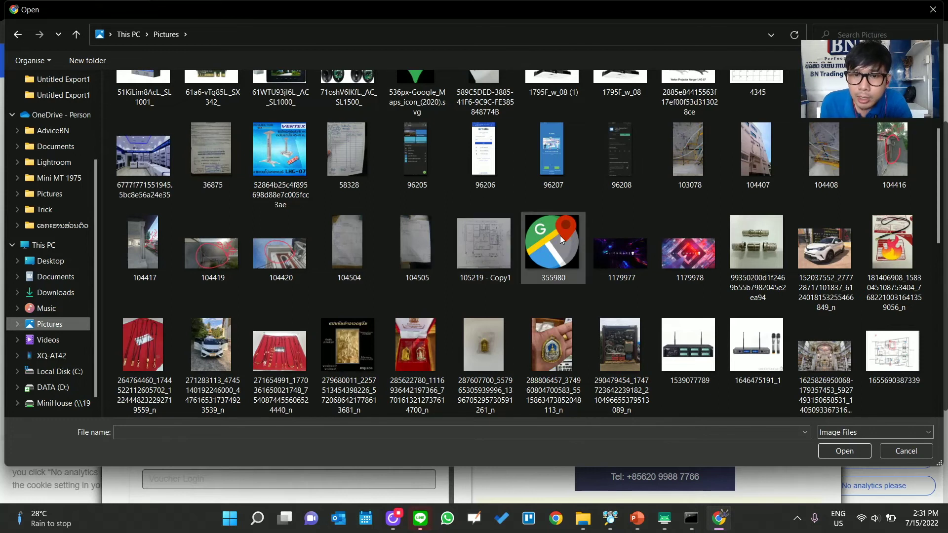
scroll(681, 304, down, 3)
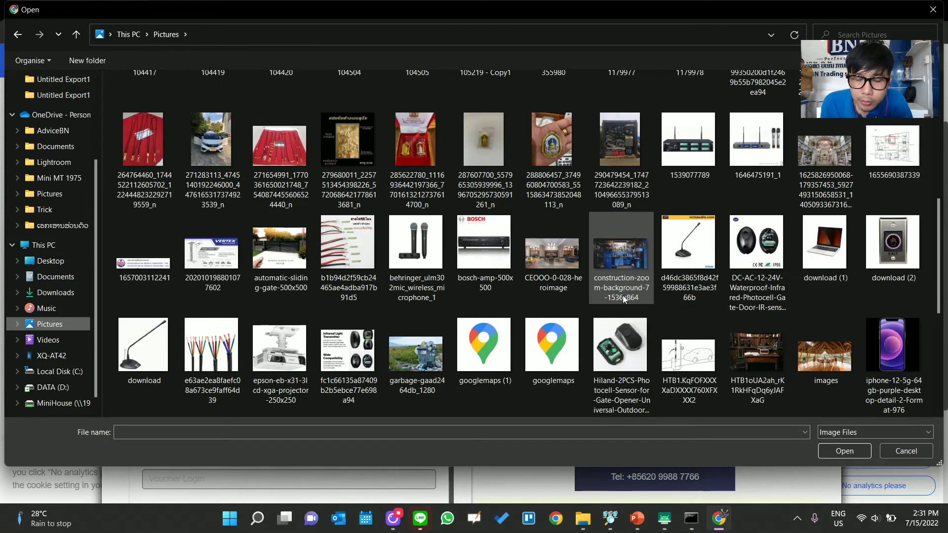
scroll(638, 283, up, 5)
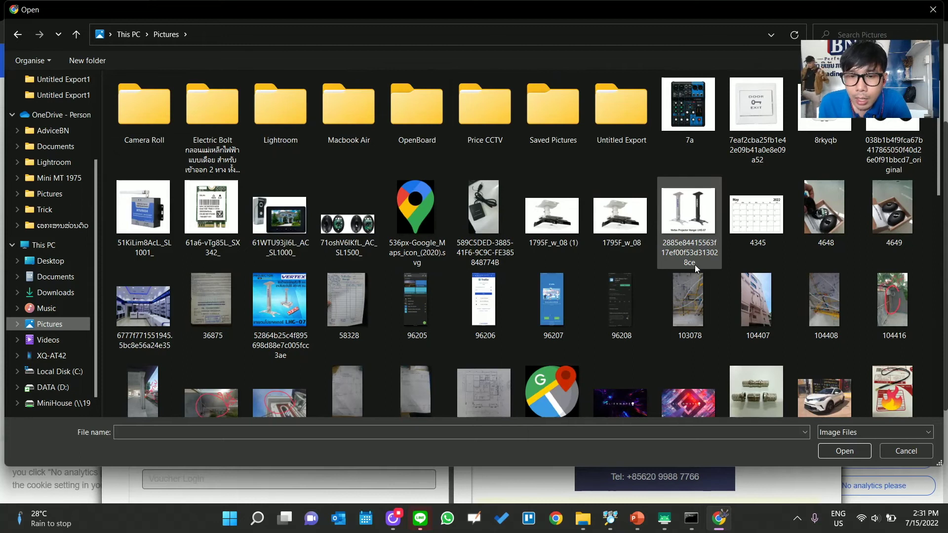
scroll(218, 274, down, 3)
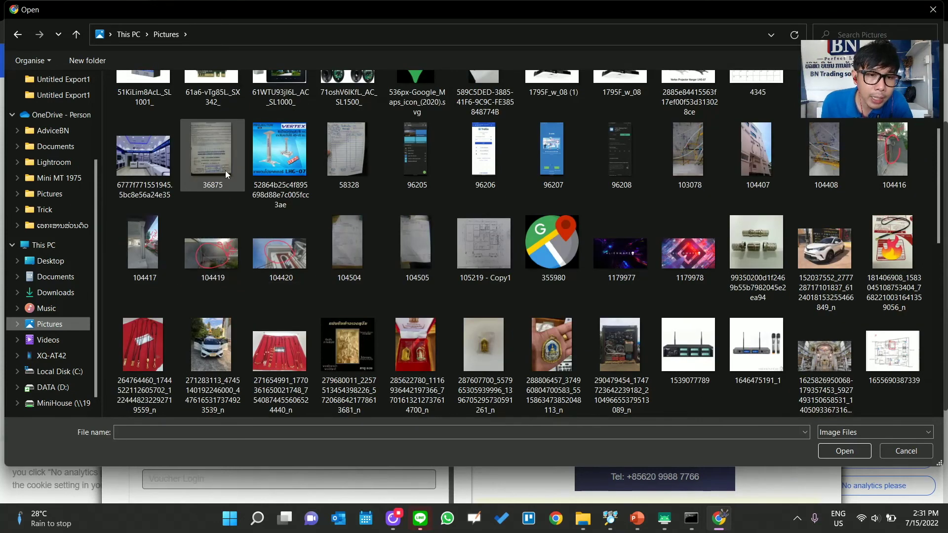
click(140, 163)
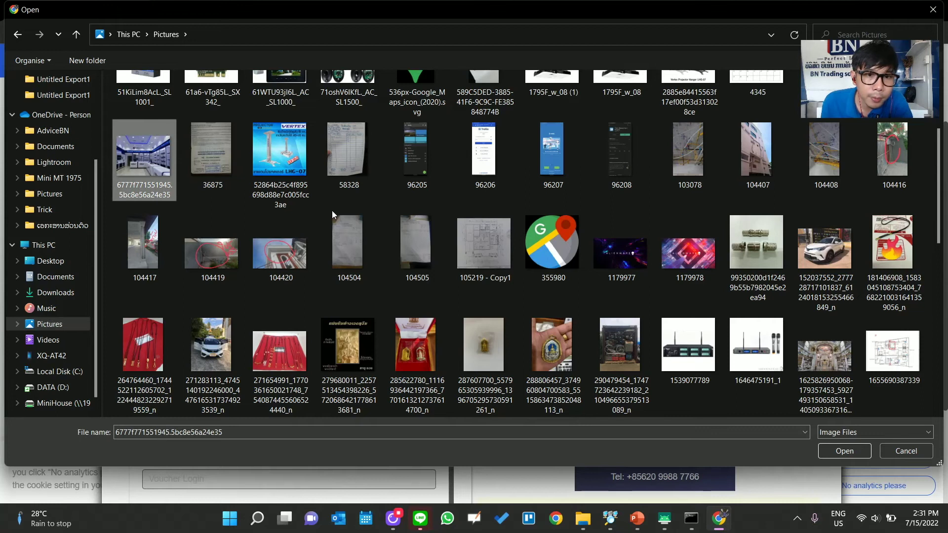
click(836, 454)
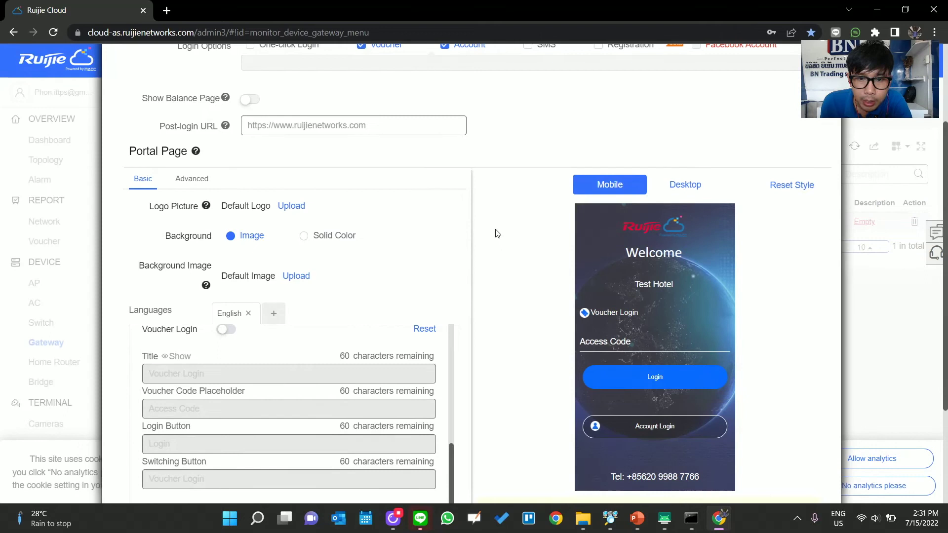
- Save the customised portal design, choose the Guest portal, and save the Cloud Portal Auth settings
scroll(390, 257, down, 8)
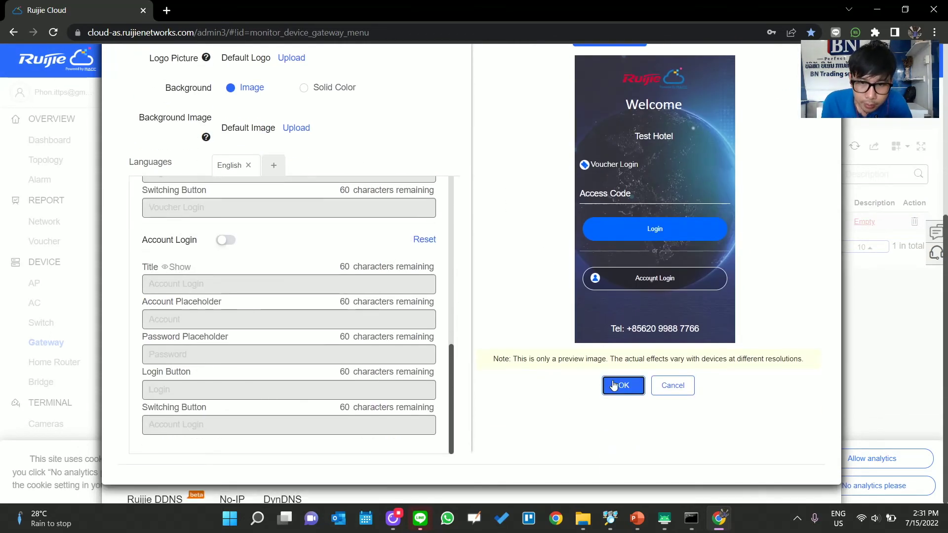
click(617, 386)
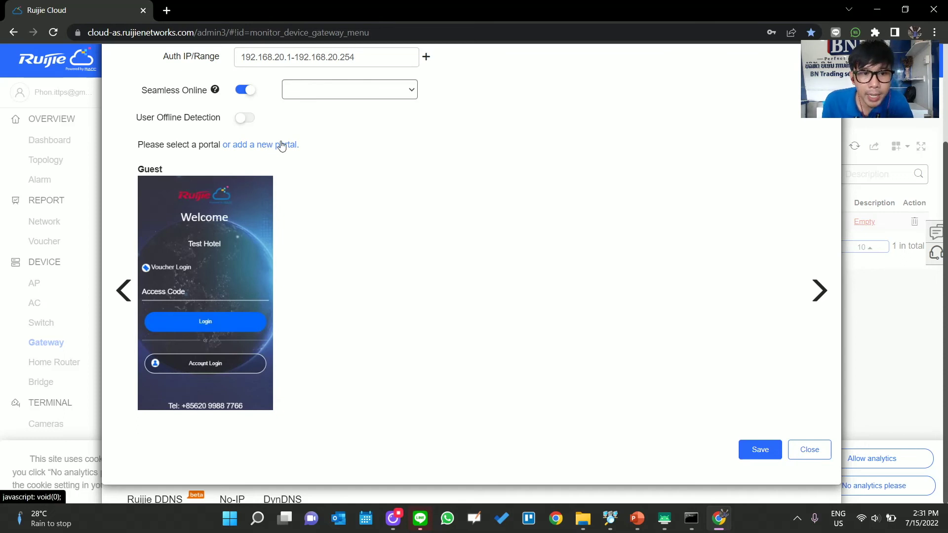
click(193, 330)
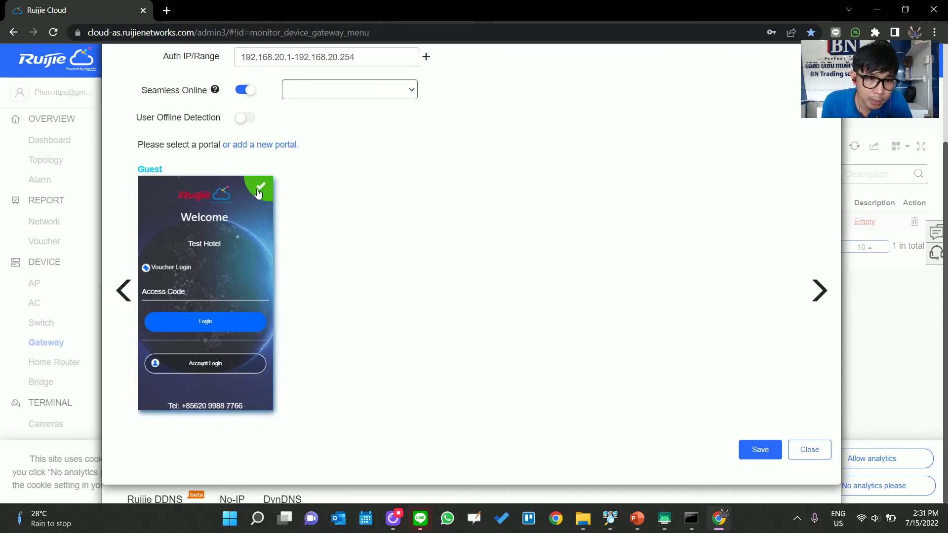
scroll(438, 238, up, 3)
scroll(683, 444, down, 3)
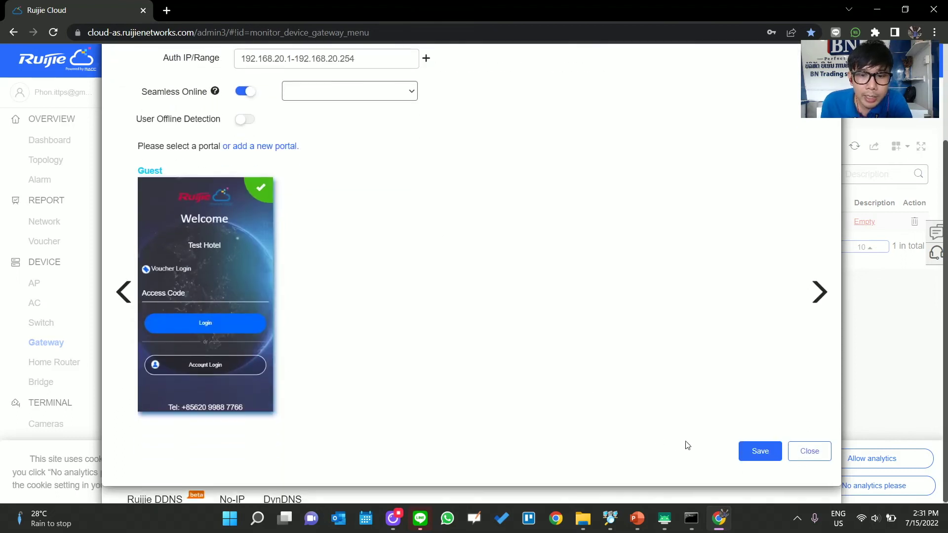
click(764, 459)
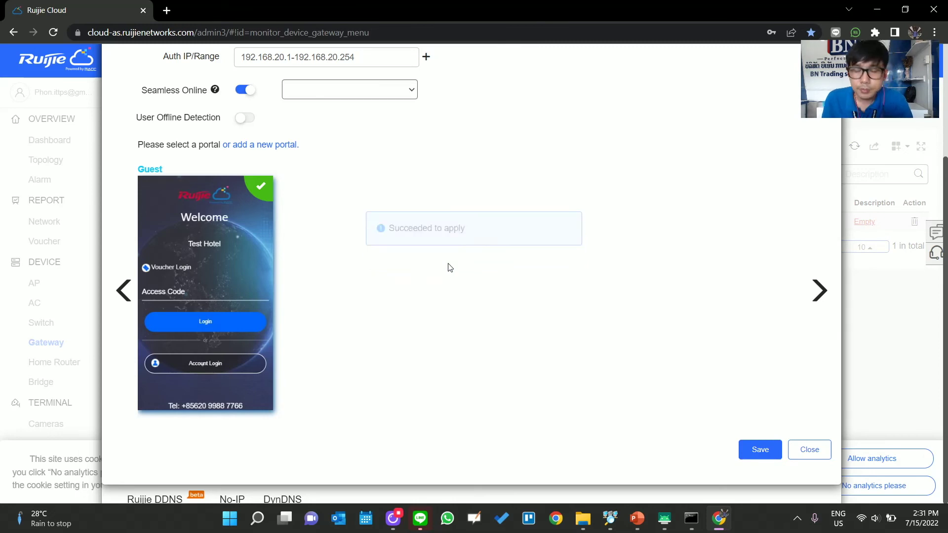
- Close the Cloud Portal Auth settings and bring up the XQ-AT42 phone-mirror window
scroll(644, 294, up, 3)
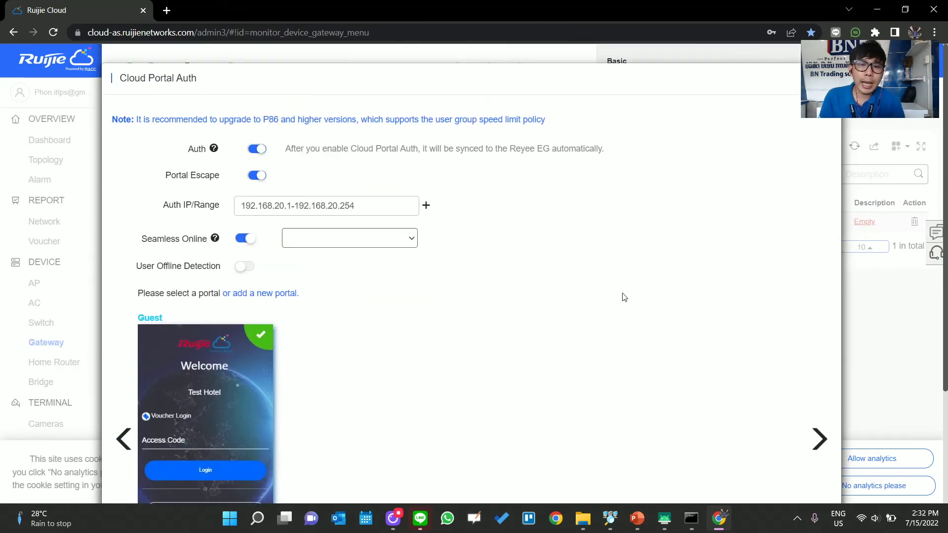
scroll(544, 277, down, 3)
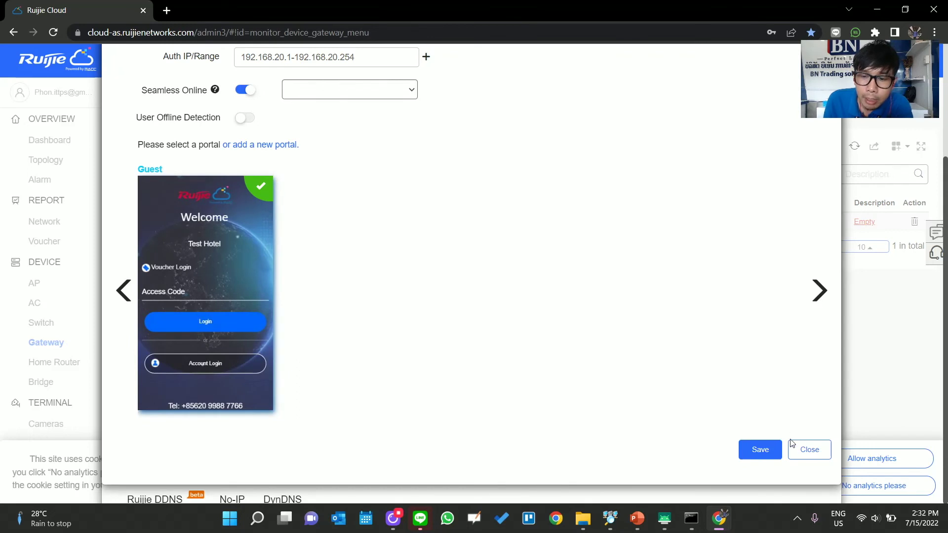
click(791, 445)
mouse_move(664, 519)
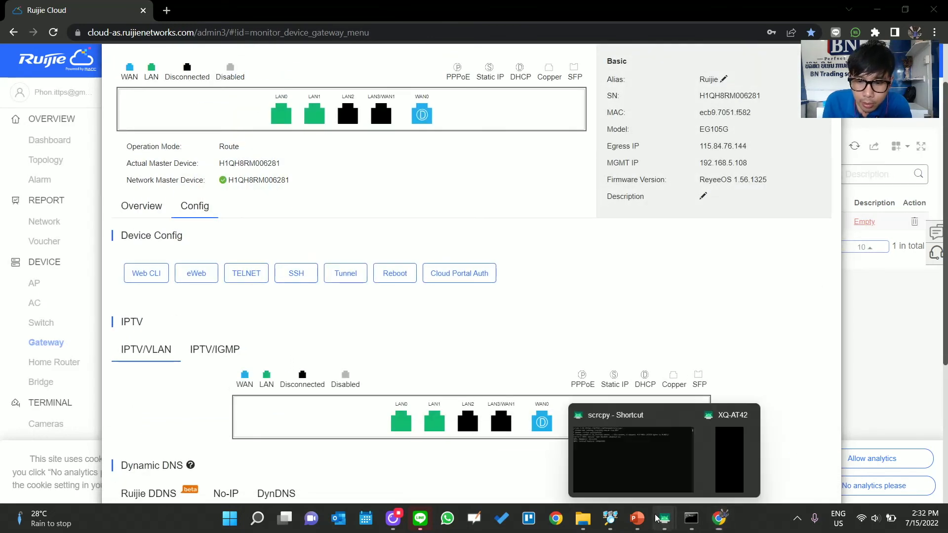
click(730, 455)
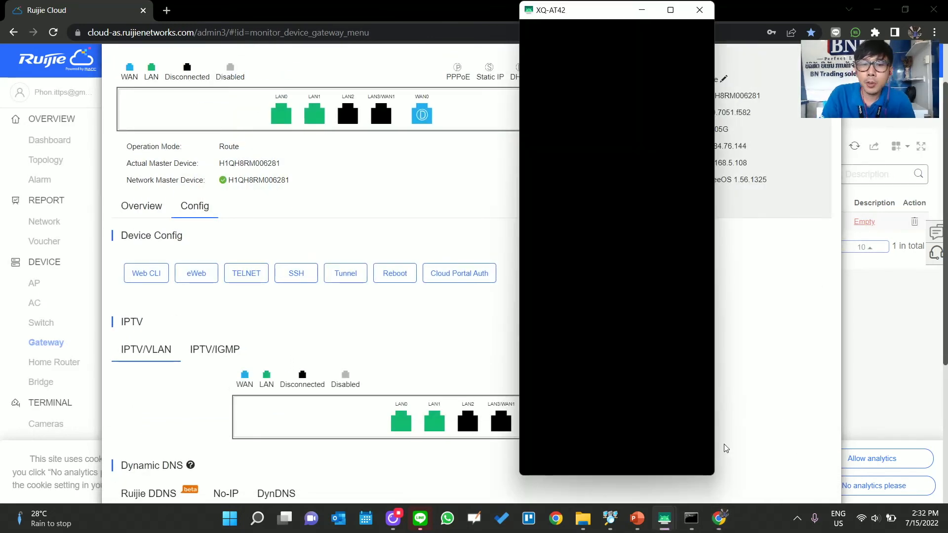